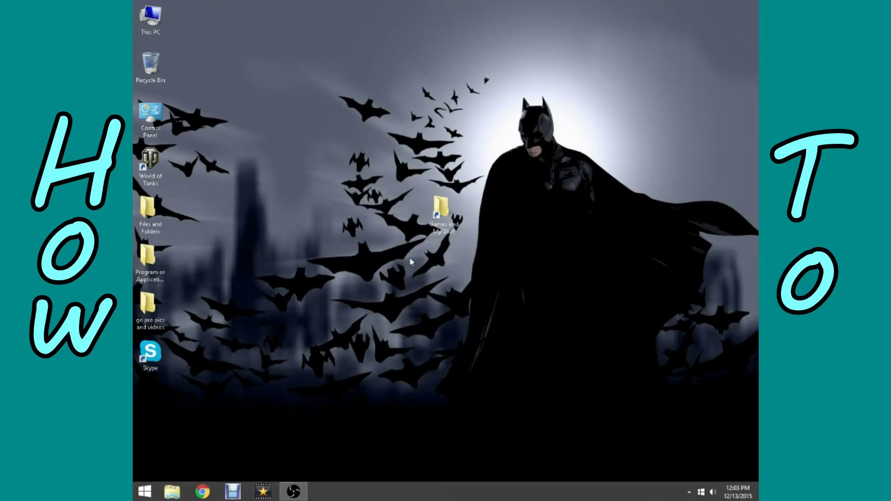
# Find the .minecraft folder under Games > My Stuff, then close the Explorer window
pyautogui.doubleClick(440, 218)
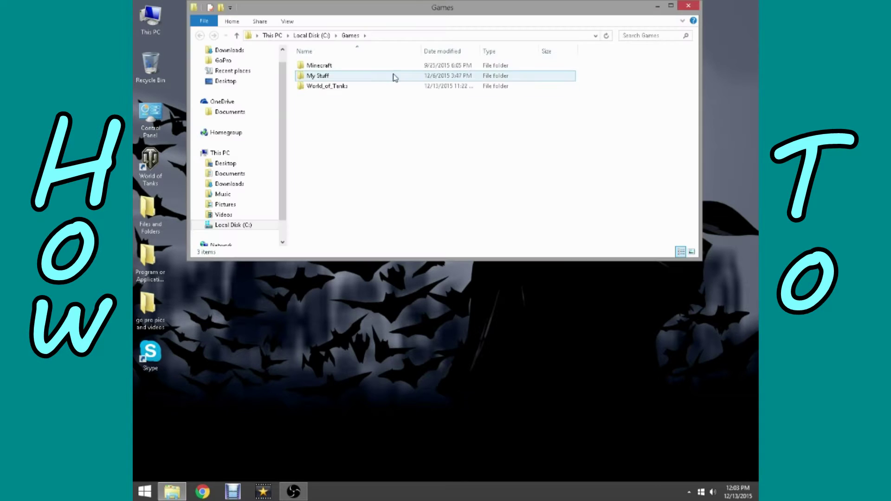
pyautogui.doubleClick(392, 76)
pyautogui.click(306, 89)
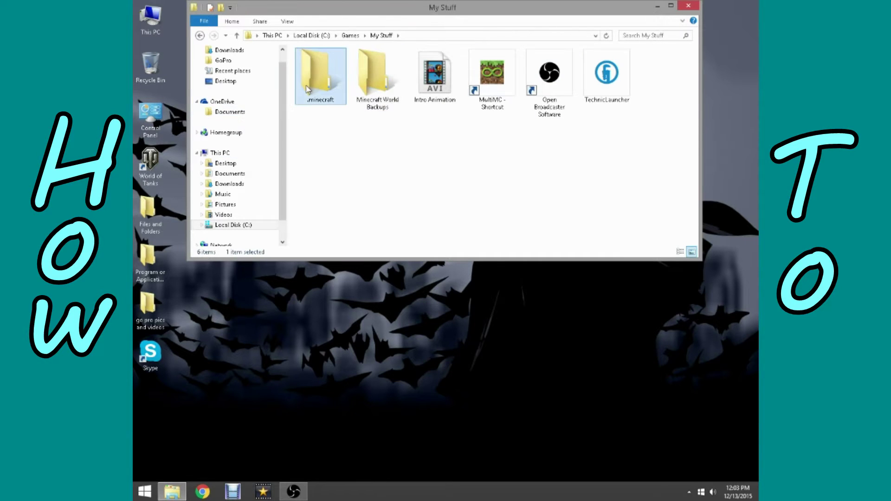
pyautogui.click(688, 6)
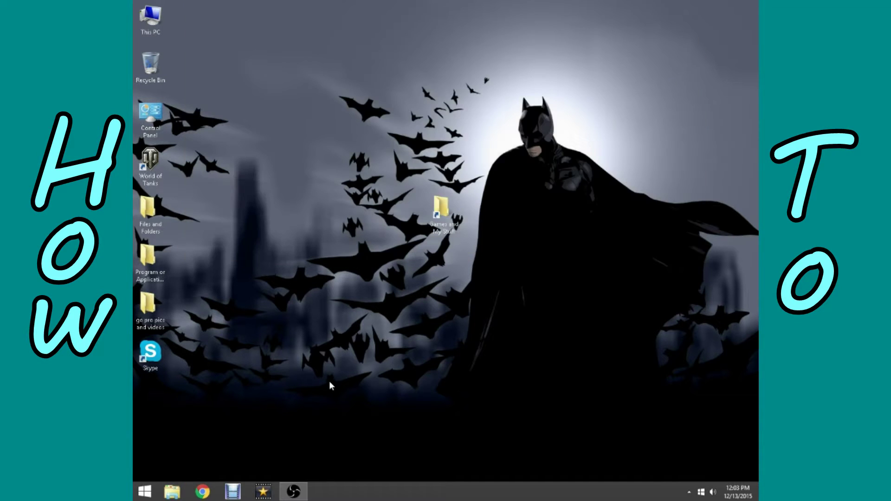
# In Chrome, search Google for 'damage indicators' and open the Hit Splat Damage Indicators forum thread
pyautogui.click(205, 492)
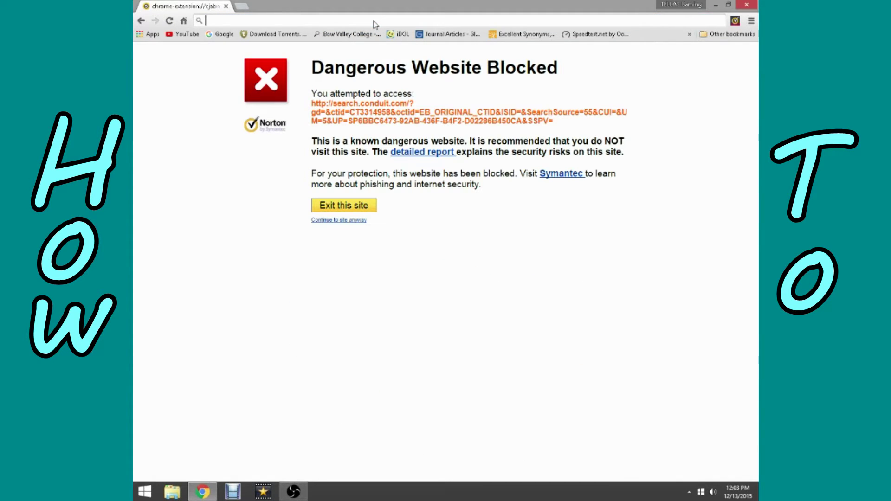
pyautogui.write('Dama')
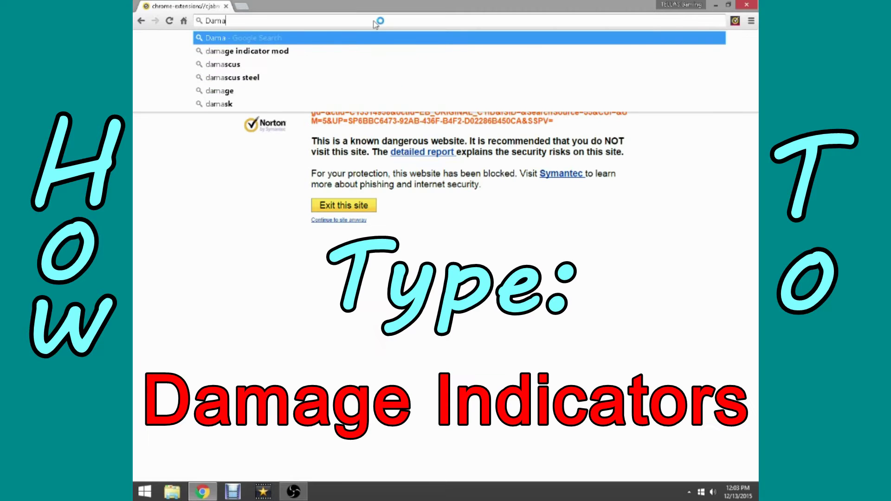
pyautogui.write('geIndicators')
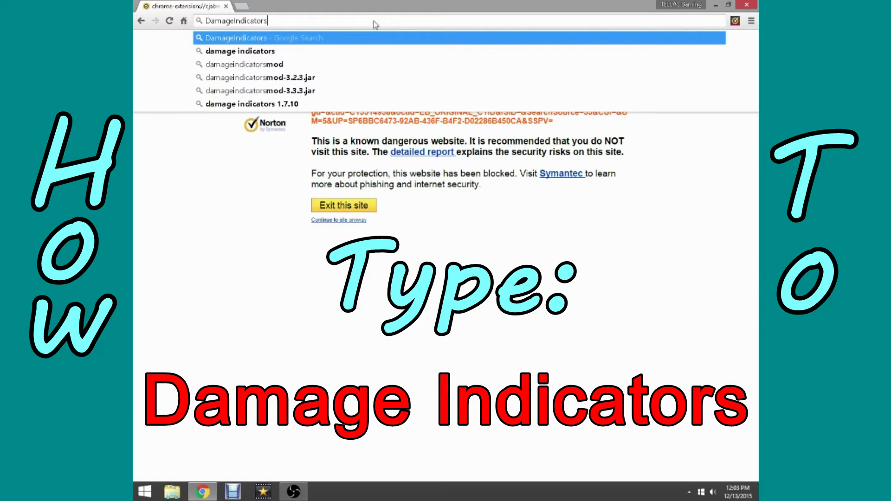
pyautogui.press('Down')
pyautogui.press('Return')
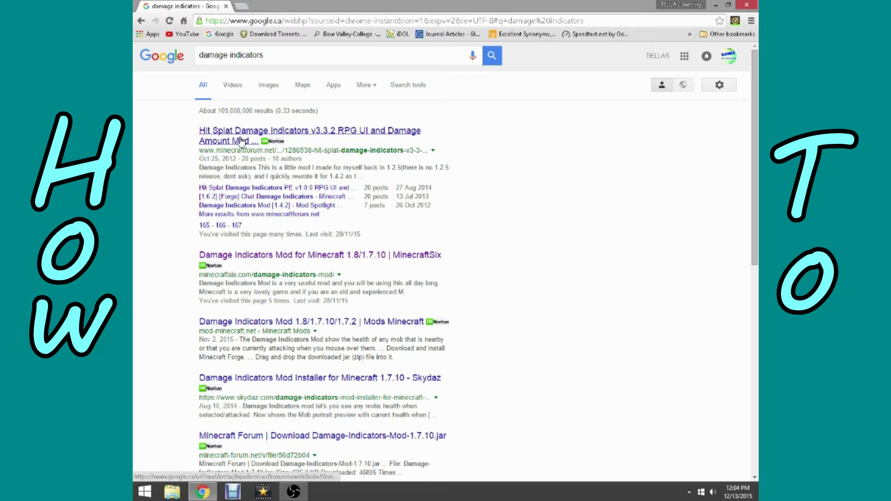
pyautogui.click(240, 141)
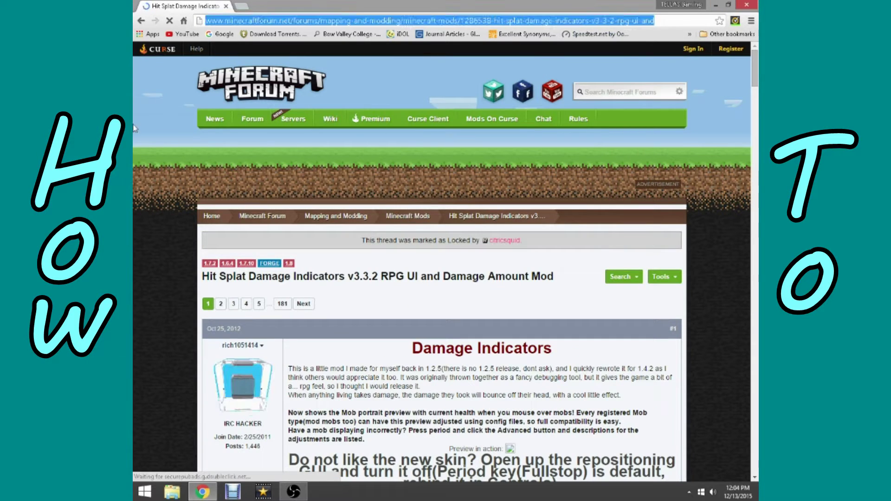
# Scroll the Hit Splat thread to its DOWNLOAD section and follow the DamageIndicators[1.8]v3.3.3 link
pyautogui.scroll(-4, 374, 250)
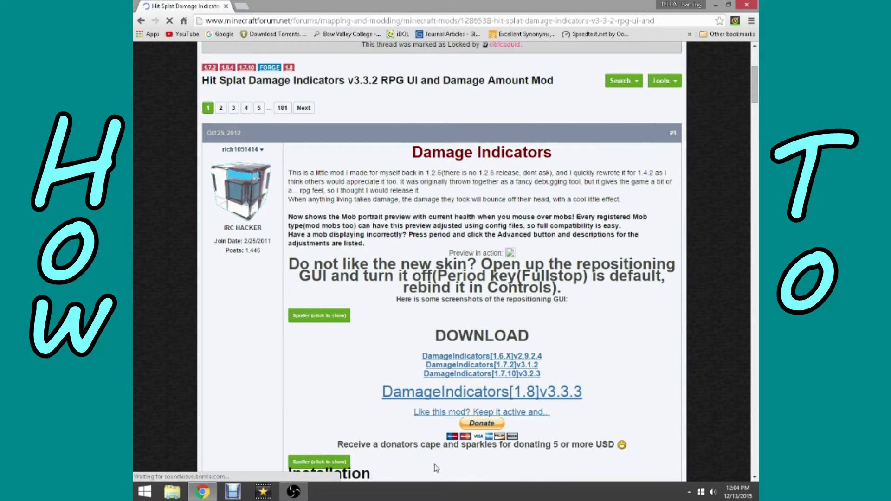
pyautogui.scroll(-3, 467, 267)
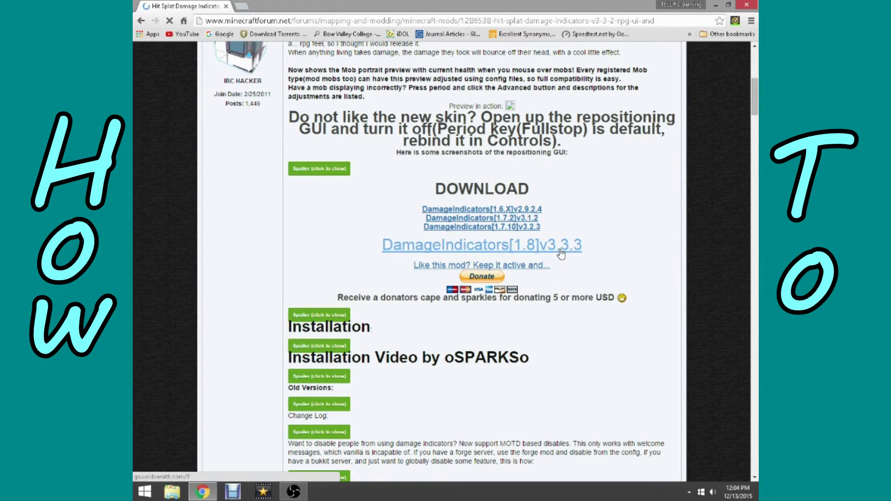
pyautogui.click(537, 232)
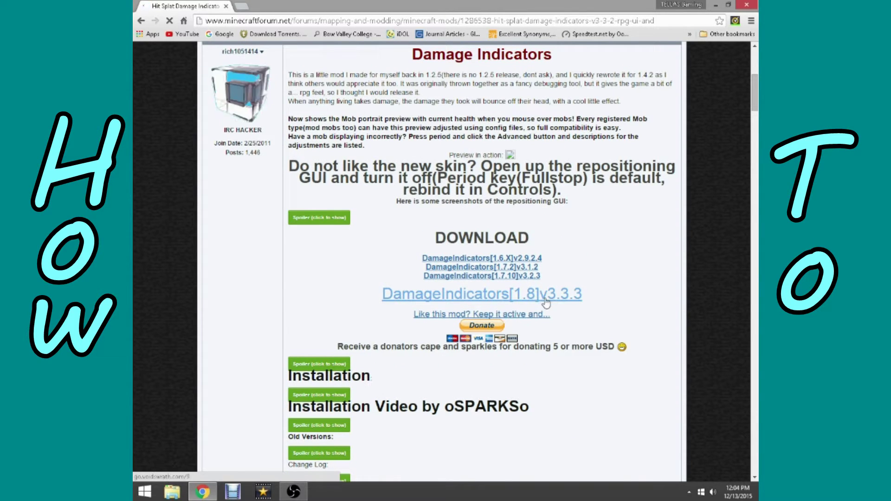
pyautogui.scroll(-2, 546, 314)
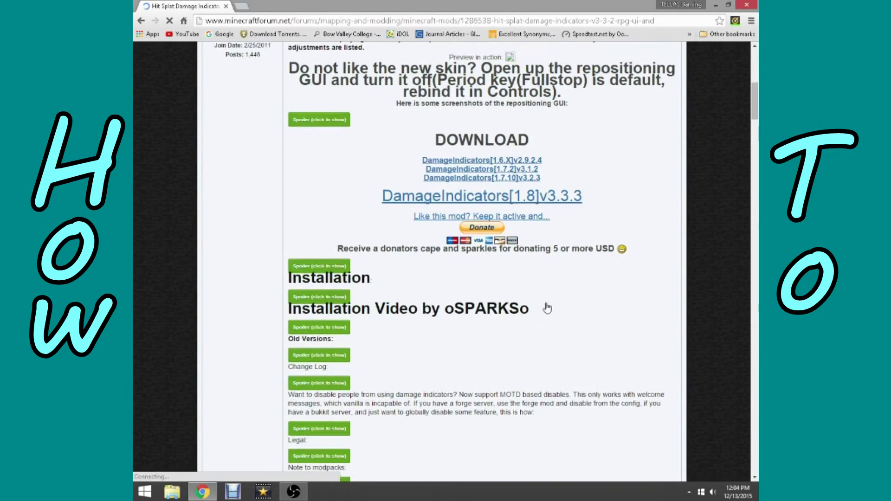
pyautogui.scroll(4, 538, 321)
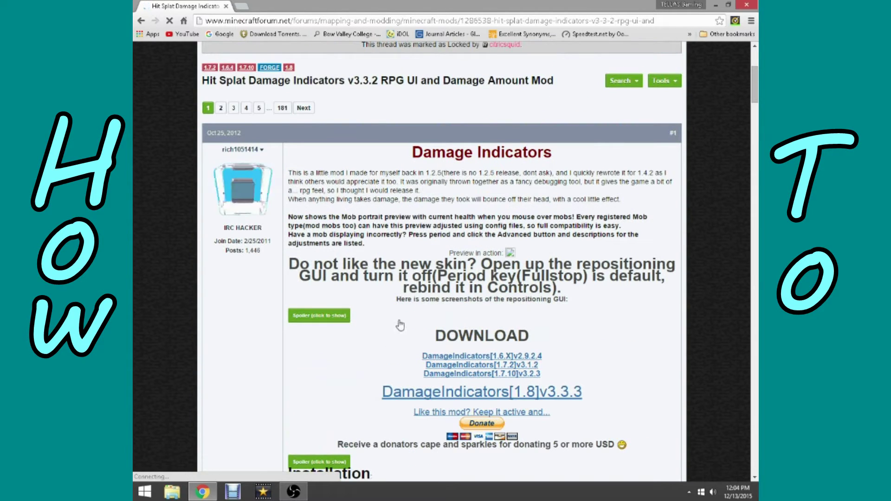
pyautogui.scroll(-1, 406, 327)
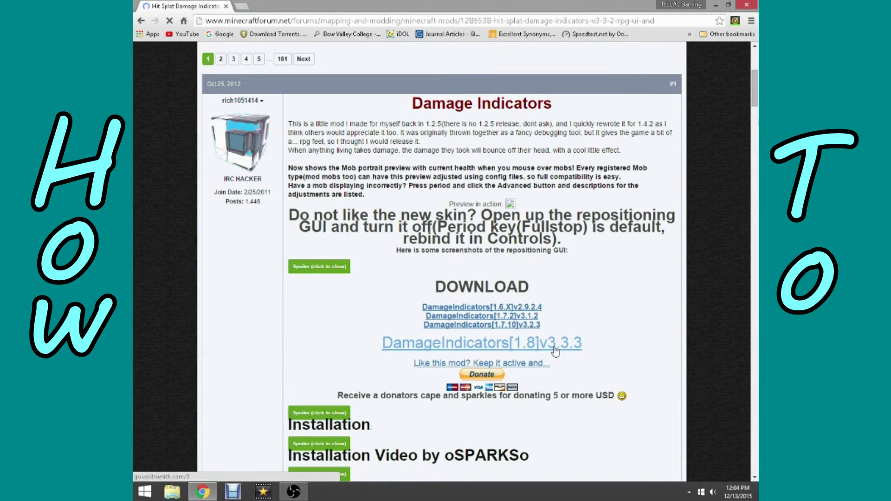
pyautogui.click(555, 351)
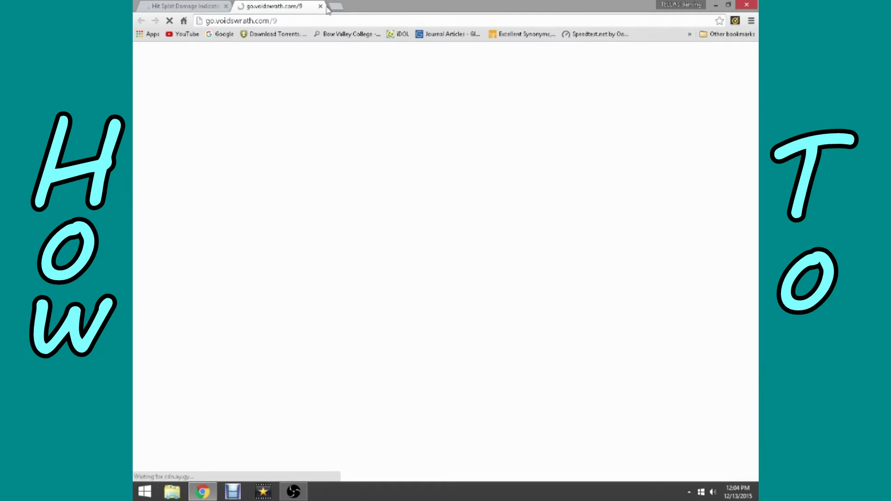
pyautogui.click(190, 6)
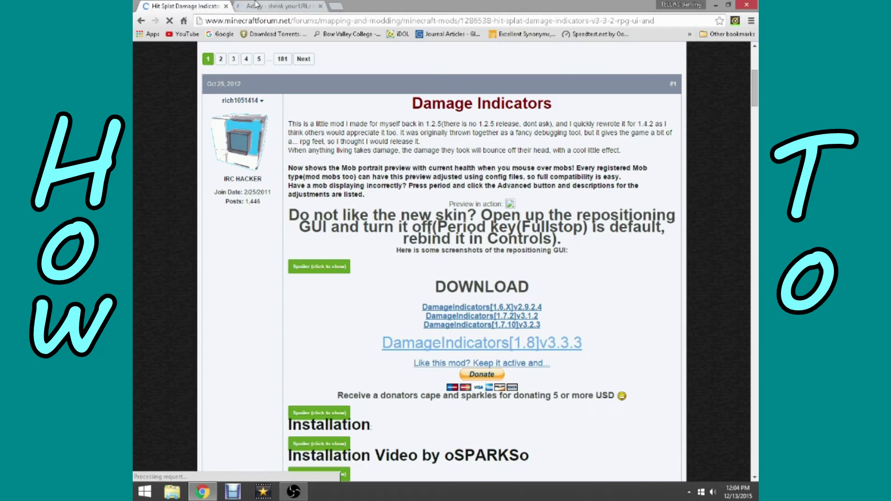
pyautogui.click(256, 5)
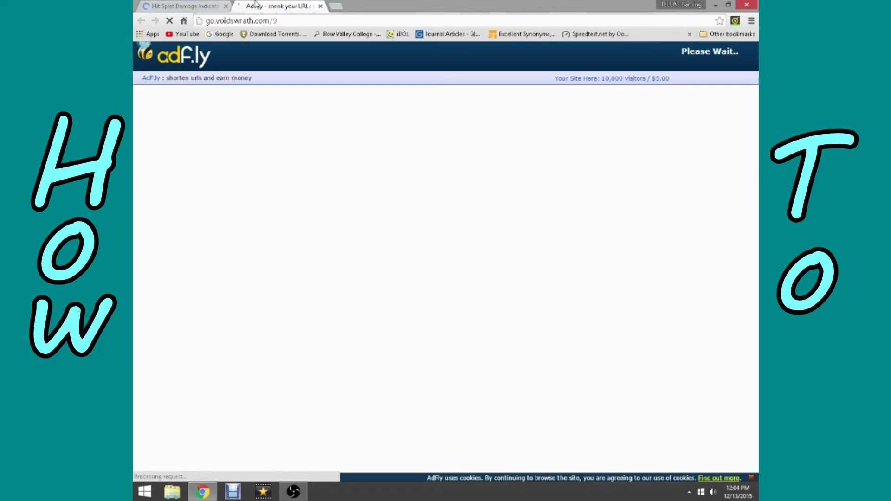
pyautogui.click(226, 6)
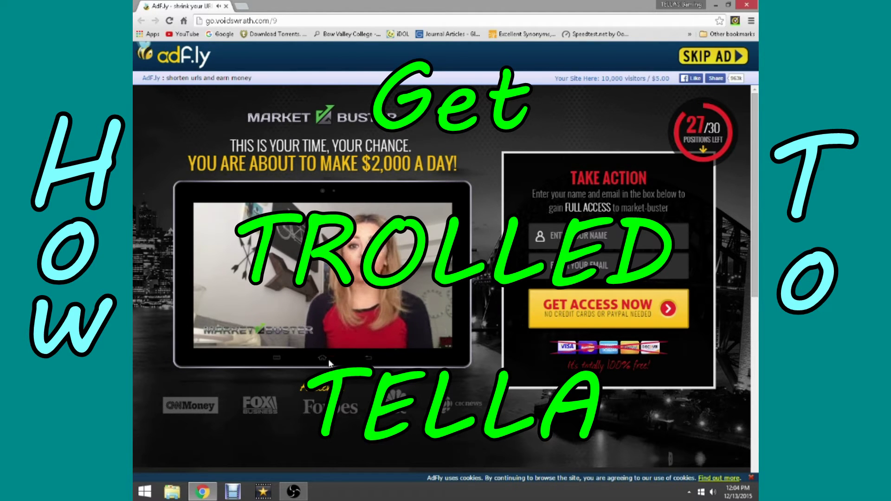
pyautogui.click(714, 57)
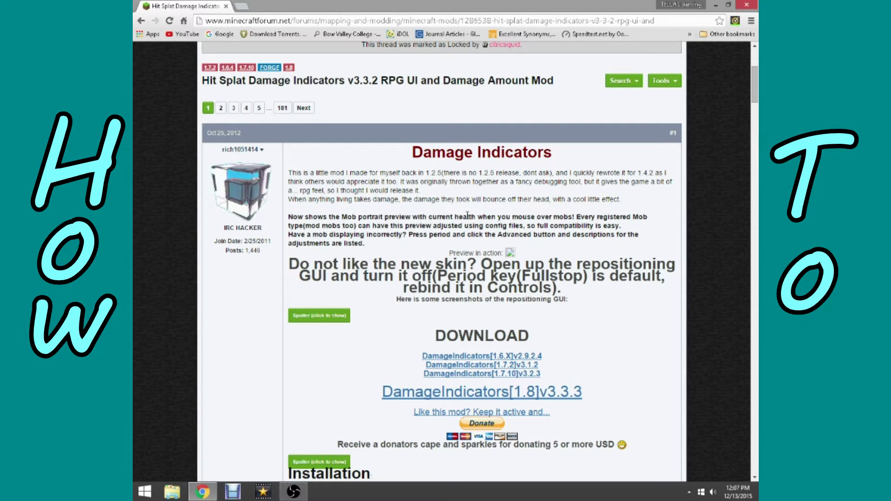
# Scroll to DOWNLOAD and open the DamageIndicators[1.8]v3.3.3 link, reaching its adf.ly page
pyautogui.scroll(-3, 494, 258)
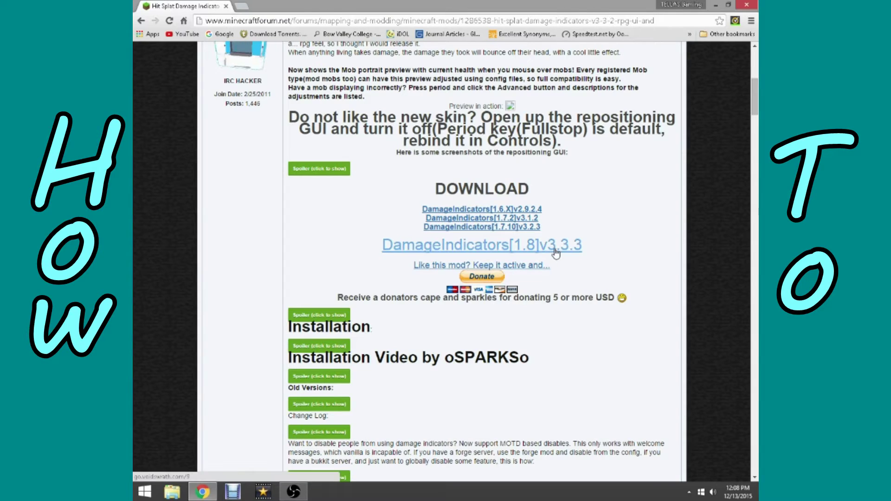
pyautogui.click(534, 245)
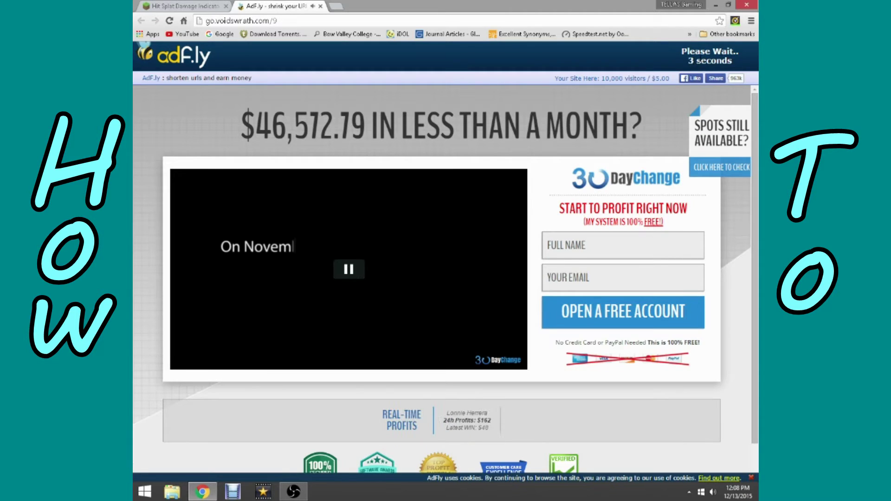
# Pause and skip the adf.ly ad, then close the Dropbox Error 403 tab
pyautogui.click(345, 269)
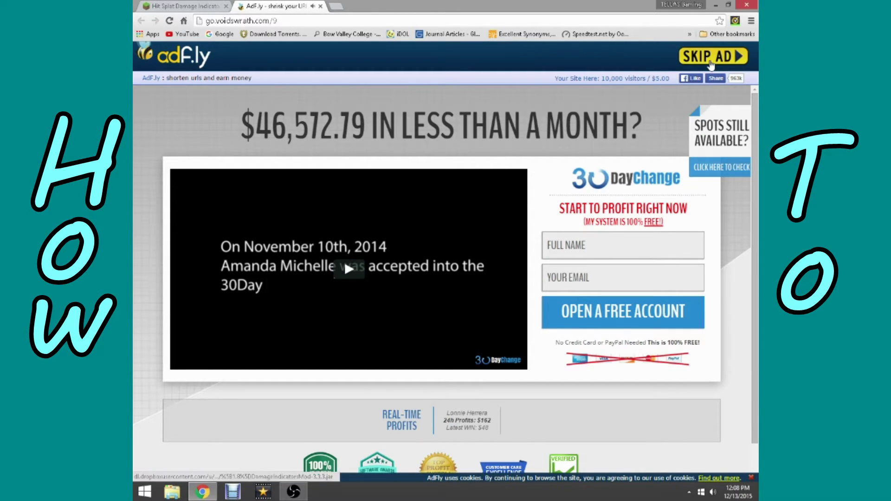
pyautogui.click(710, 63)
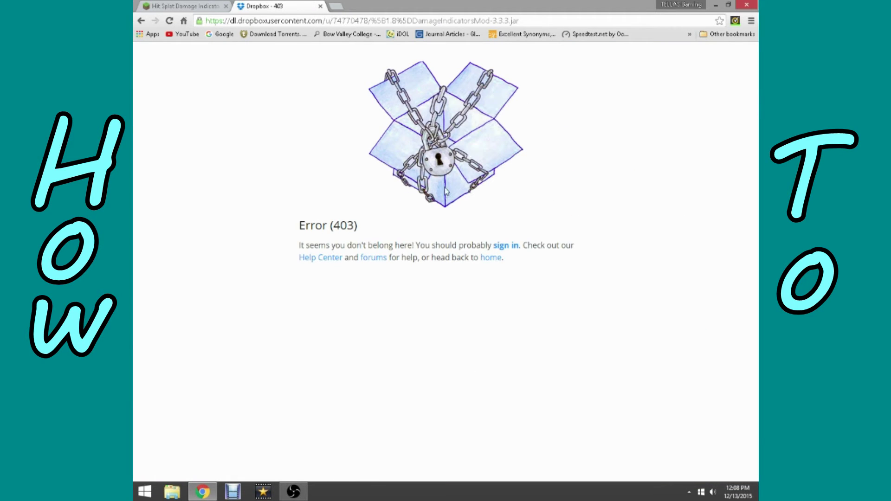
pyautogui.click(320, 6)
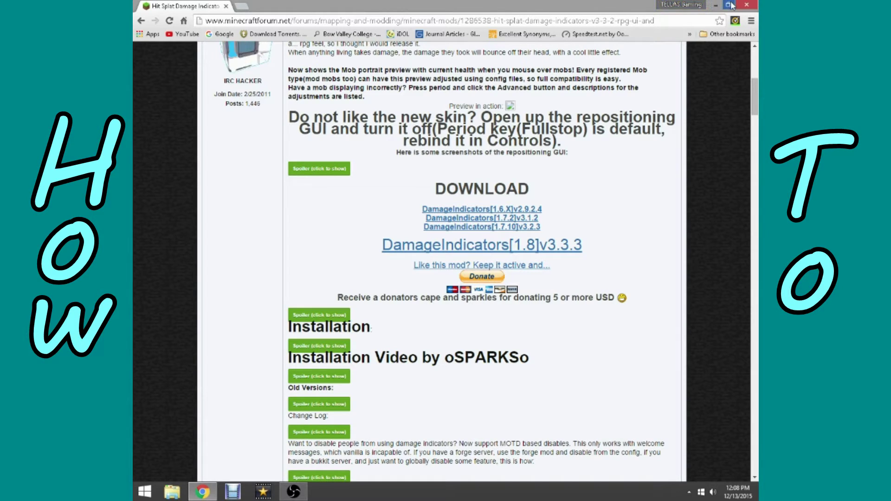
# Restore the Chrome window and return to the Google results listing the MinecraftSix Damage Indicators page
pyautogui.doubleClick(575, 5)
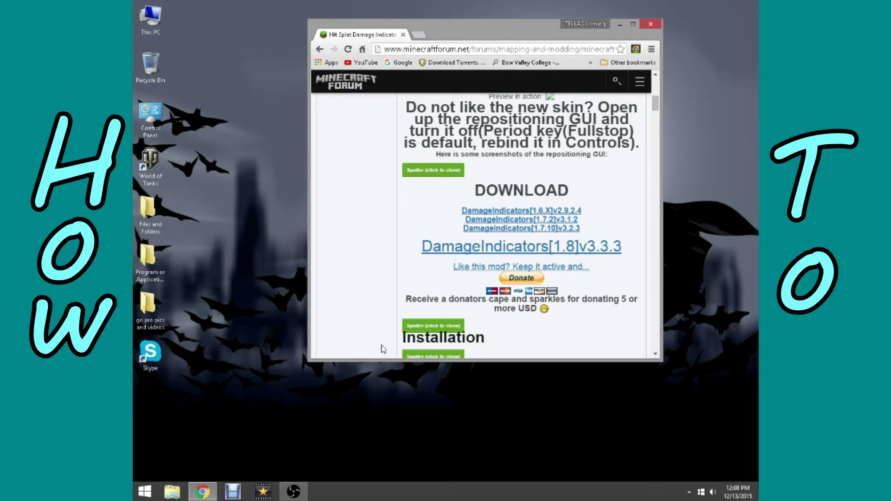
pyautogui.scroll(-1, 382, 351)
pyautogui.scroll(-5, 520, 226)
pyautogui.click(223, 410)
pyautogui.rightClick(224, 410)
pyautogui.click(202, 446)
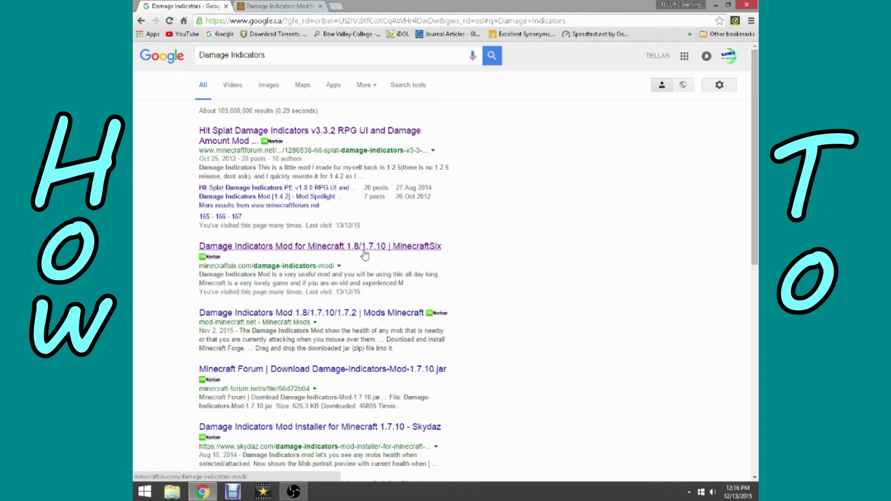
# Open the MinecraftSix Damage Indicators page and follow its [1.8] DamageIndicatorsMod jar link to MediaFire
pyautogui.click(418, 247)
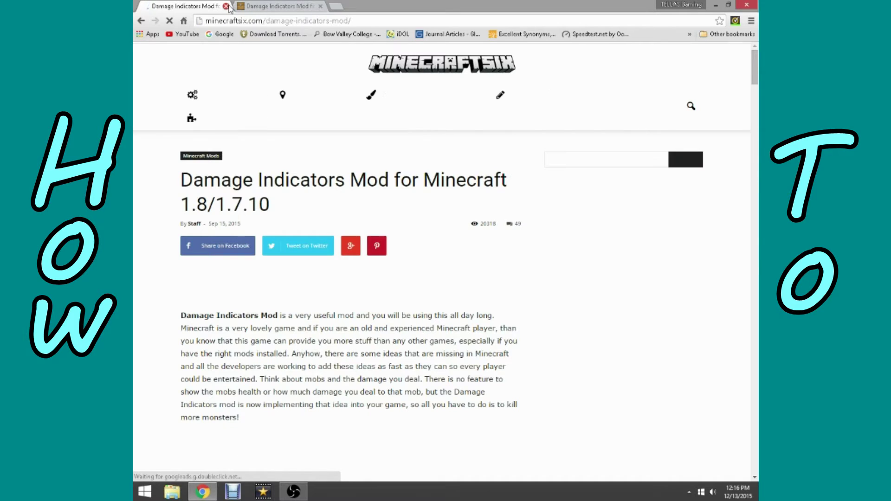
pyautogui.click(227, 6)
pyautogui.scroll(-20, 405, 289)
pyautogui.scroll(5, 305, 224)
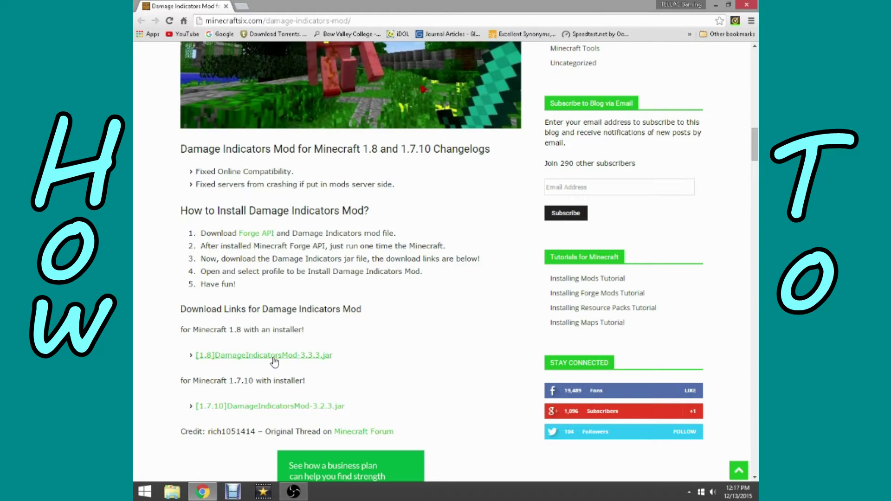
pyautogui.scroll(-3, 221, 356)
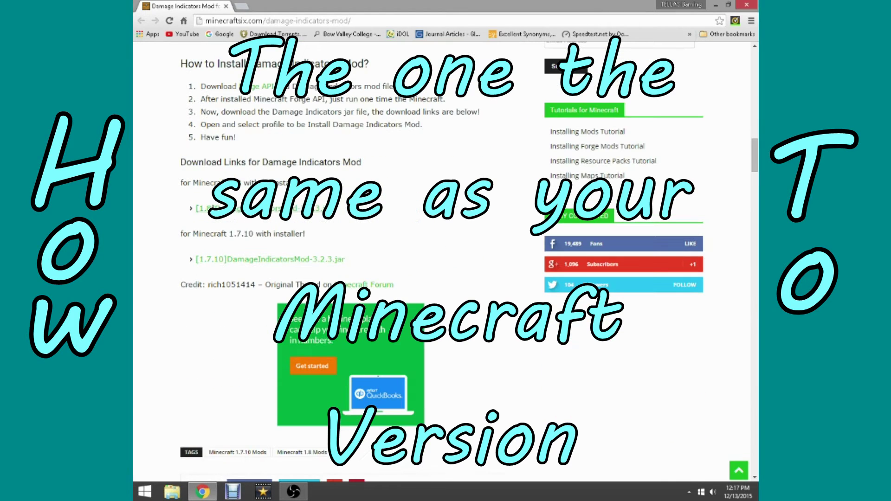
pyautogui.click(294, 211)
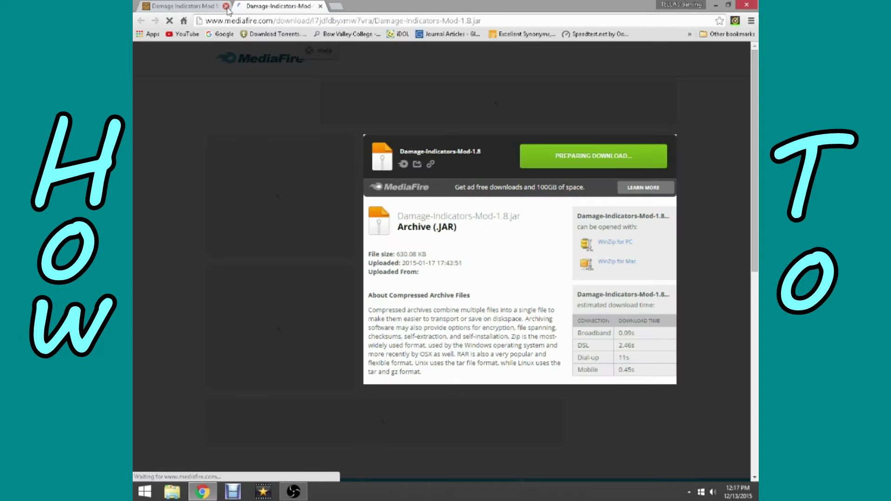
# Close the old article tab and download Damage-Indicators-Mod-1.8.jar (630.08 KB) from MediaFire
pyautogui.click(226, 6)
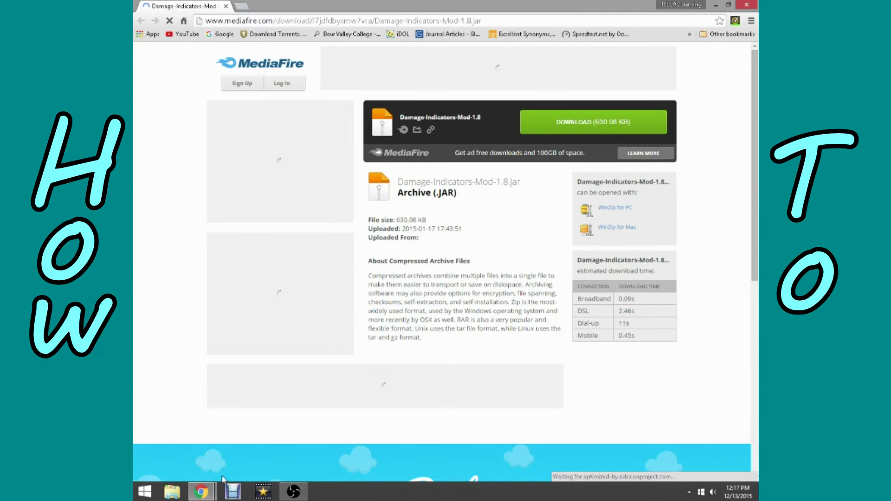
pyautogui.moveTo(213, 495)
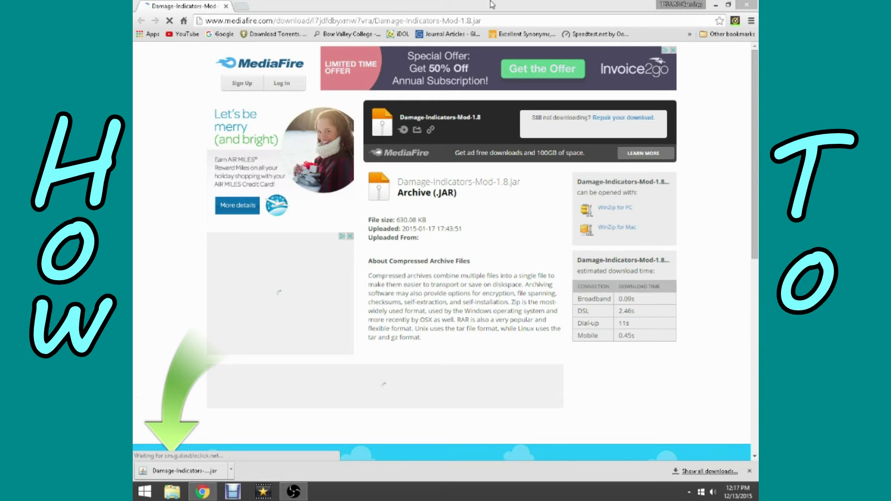
# Drag the downloaded Damage-Indicators-Mod-1.8 jar onto the desktop and close Chrome
pyautogui.moveTo(552, 6); pyautogui.dragTo(557, 74)
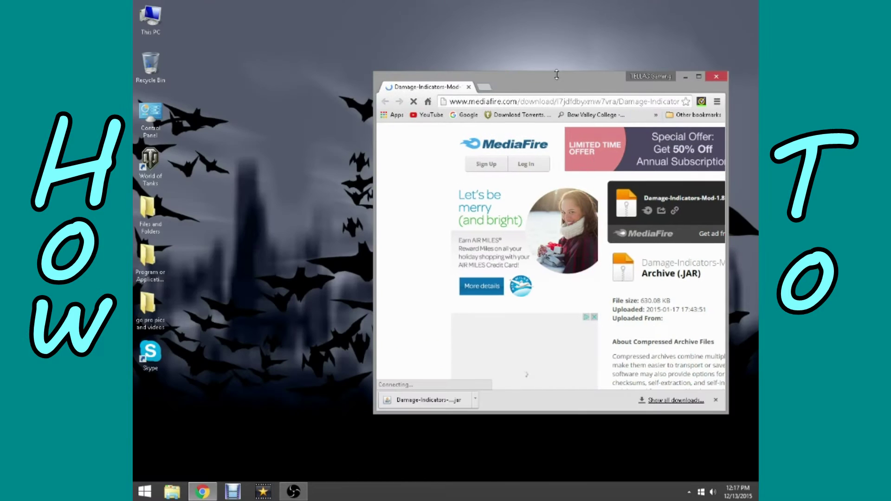
pyautogui.moveTo(432, 400)
pyautogui.mouseDown()
pyautogui.moveTo(251, 284)
pyautogui.moveTo(308, 402)
pyautogui.moveTo(262, 357)
pyautogui.mouseUp()
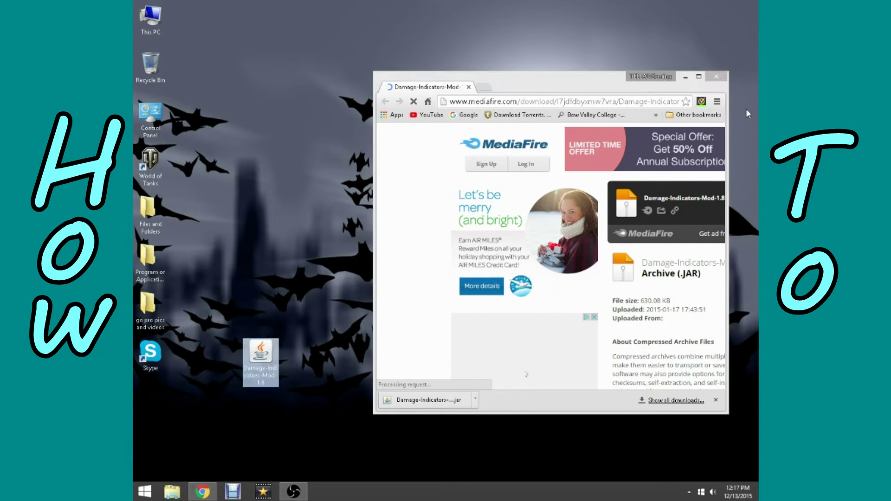
pyautogui.click(715, 94)
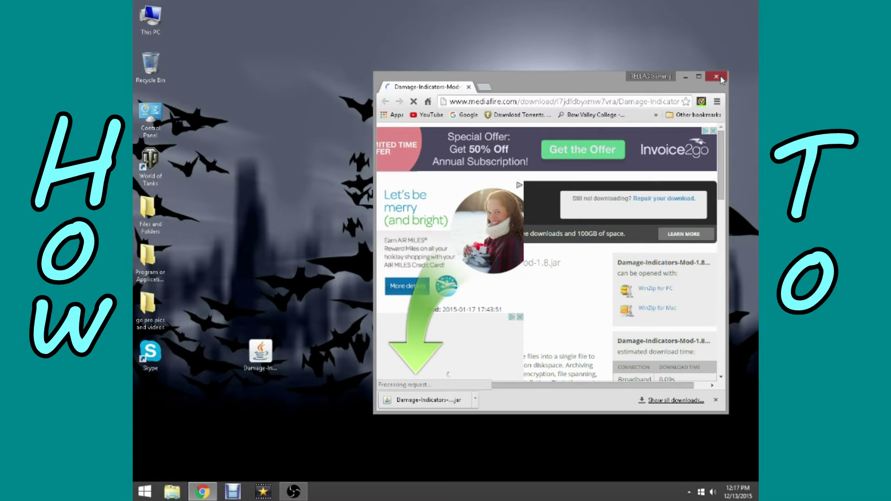
pyautogui.click(721, 79)
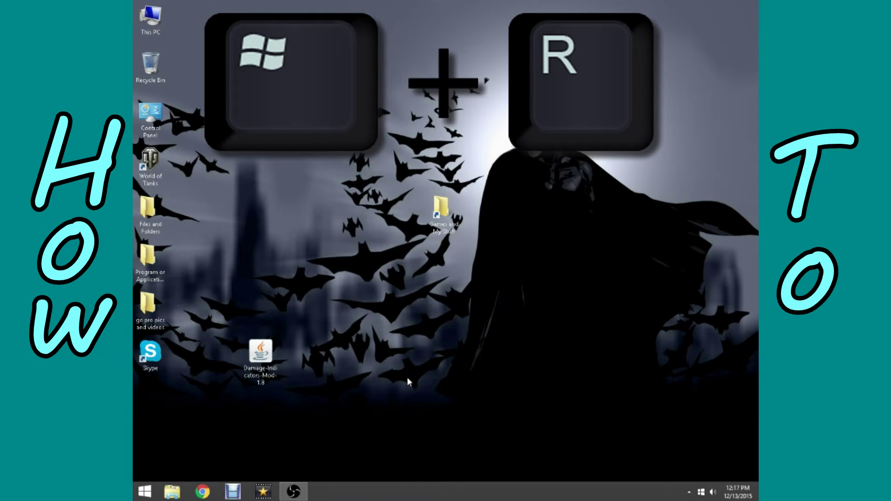
# Run %appdata% from the Win+R dialog to open the Roaming folder containing .minecraft
pyautogui.press('super+r')
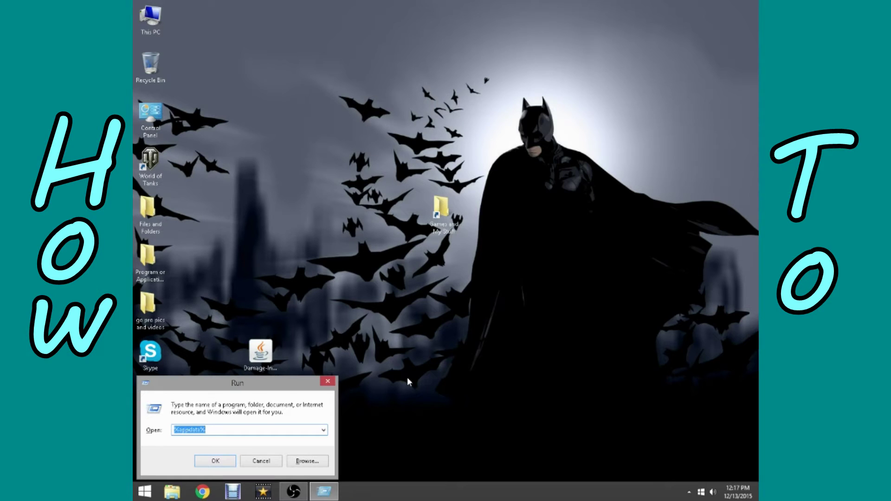
pyautogui.moveTo(249, 391)
pyautogui.mouseDown()
pyautogui.moveTo(427, 188)
pyautogui.moveTo(486, 167)
pyautogui.moveTo(462, 187)
pyautogui.mouseUp()
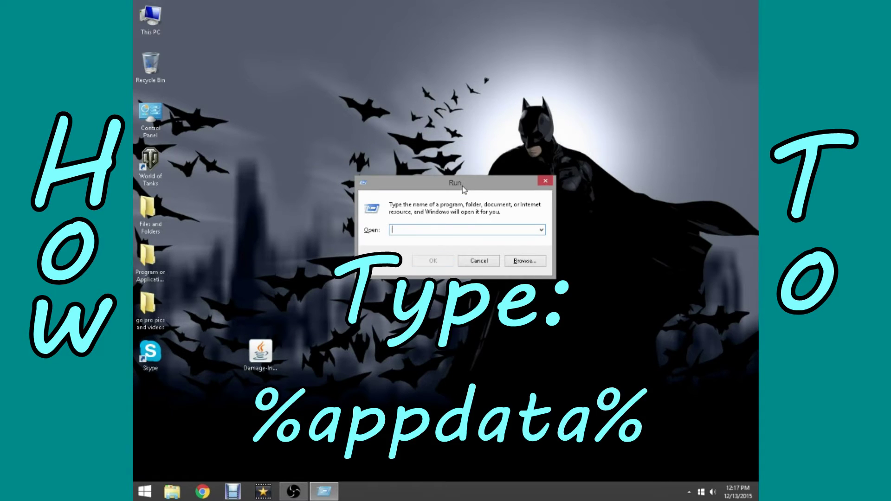
pyautogui.write('%appdata')
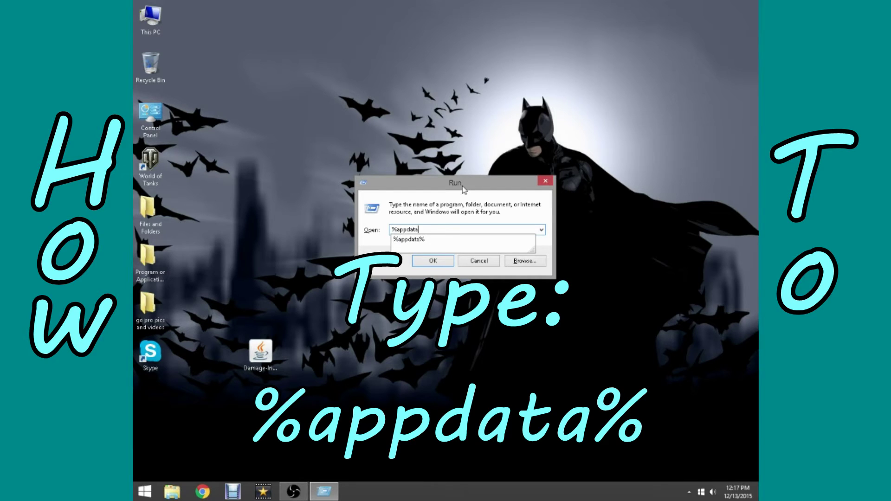
pyautogui.write('%')
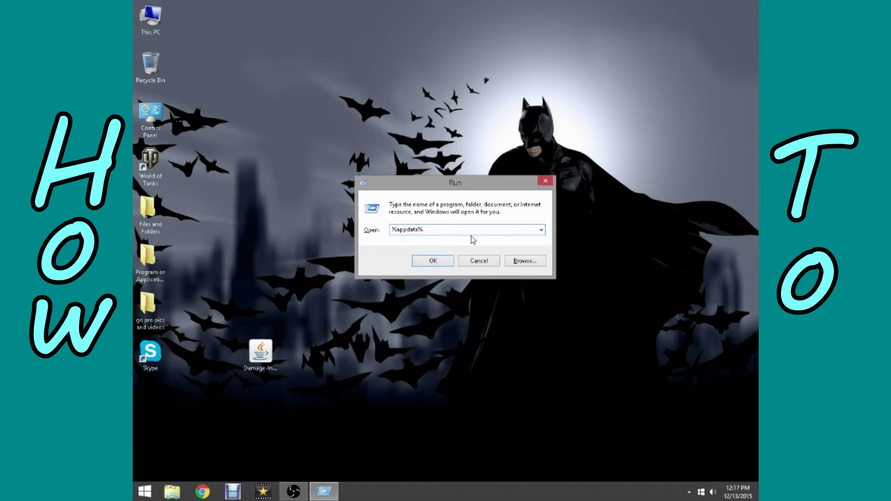
pyautogui.press('Return')
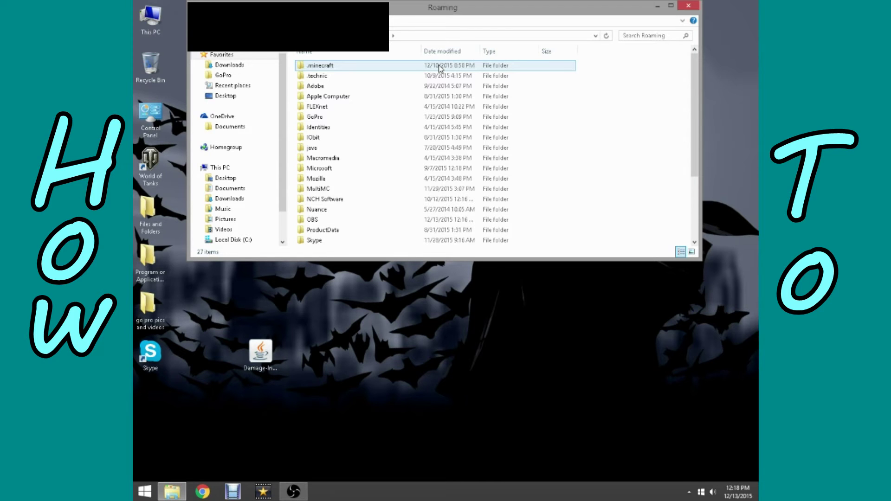
# Move the Damage-Indicators-Mod-1.8 jar from the desktop into the .minecraft\mods folder
pyautogui.doubleClick(360, 65)
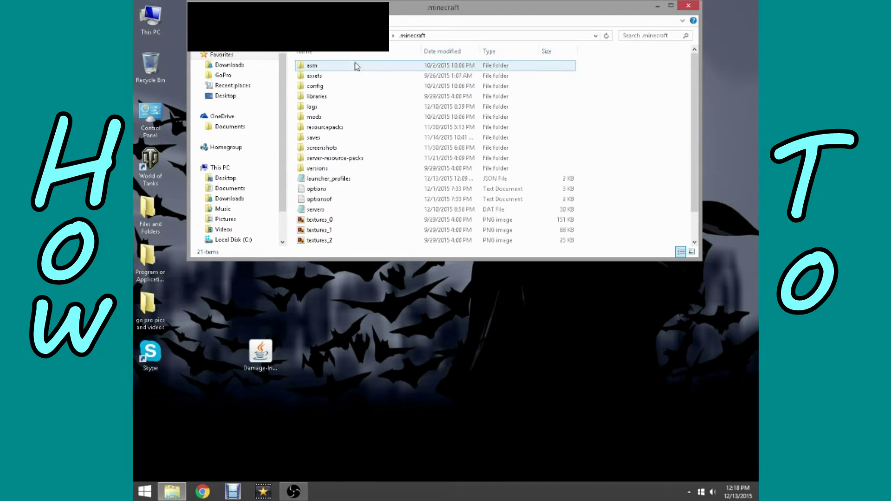
pyautogui.doubleClick(393, 117)
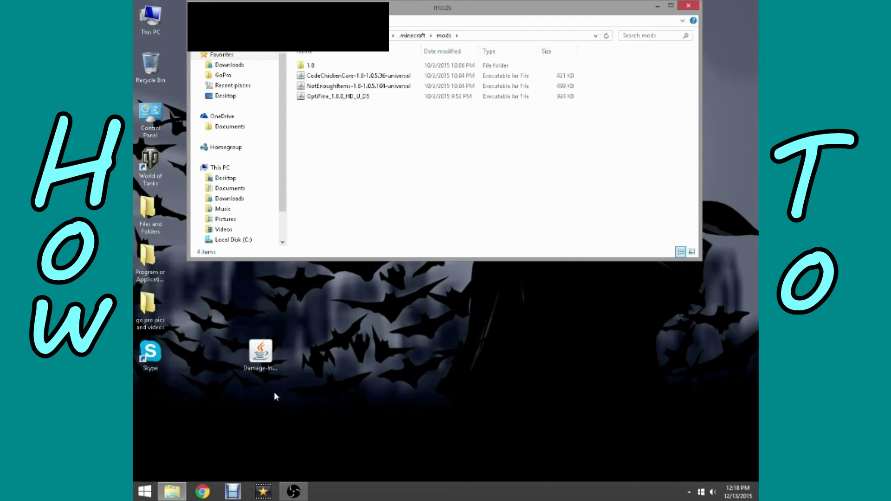
pyautogui.moveTo(261, 353)
pyautogui.mouseDown()
pyautogui.moveTo(288, 412)
pyautogui.moveTo(472, 404)
pyautogui.moveTo(395, 401)
pyautogui.moveTo(667, 421)
pyautogui.moveTo(740, 255)
pyautogui.moveTo(538, 190)
pyautogui.moveTo(404, 159)
pyautogui.moveTo(261, 388)
pyautogui.moveTo(425, 255)
pyautogui.moveTo(316, 351)
pyautogui.moveTo(201, 386)
pyautogui.moveTo(421, 255)
pyautogui.moveTo(478, 179)
pyautogui.moveTo(453, 180)
pyautogui.moveTo(474, 196)
pyautogui.mouseUp()
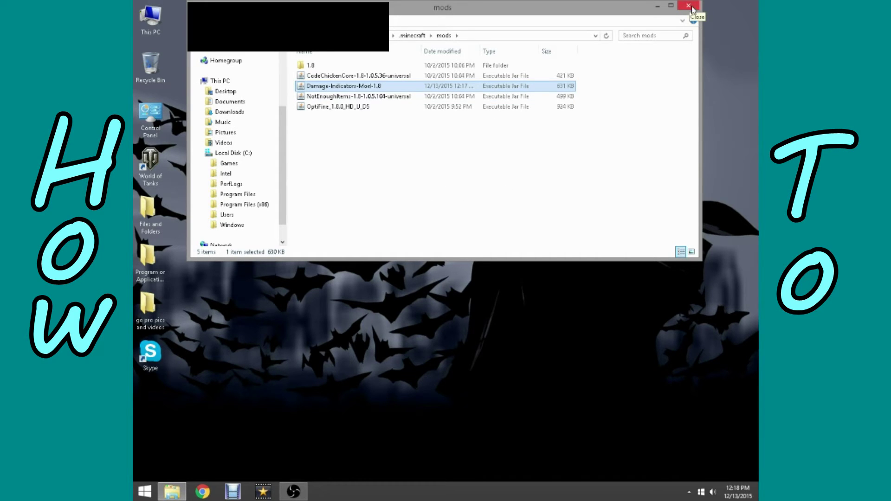
# Close the mods window and start the Minecraft Launcher from the Games folder
pyautogui.click(690, 6)
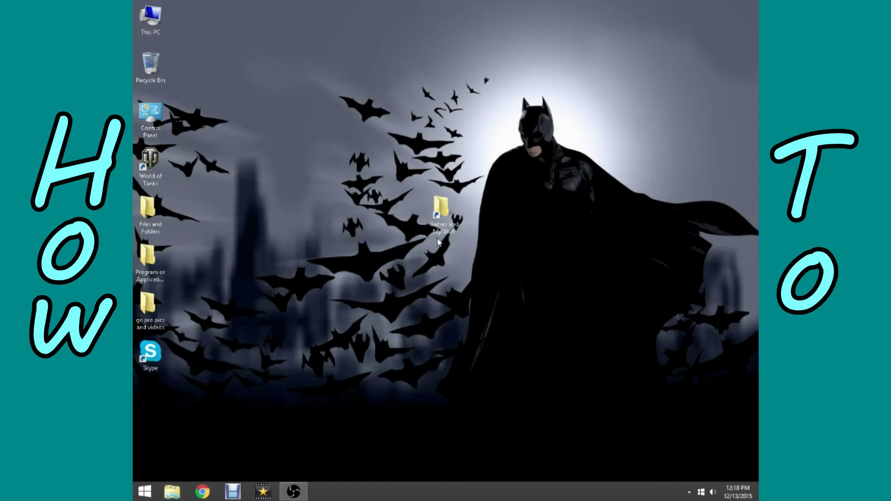
pyautogui.doubleClick(448, 222)
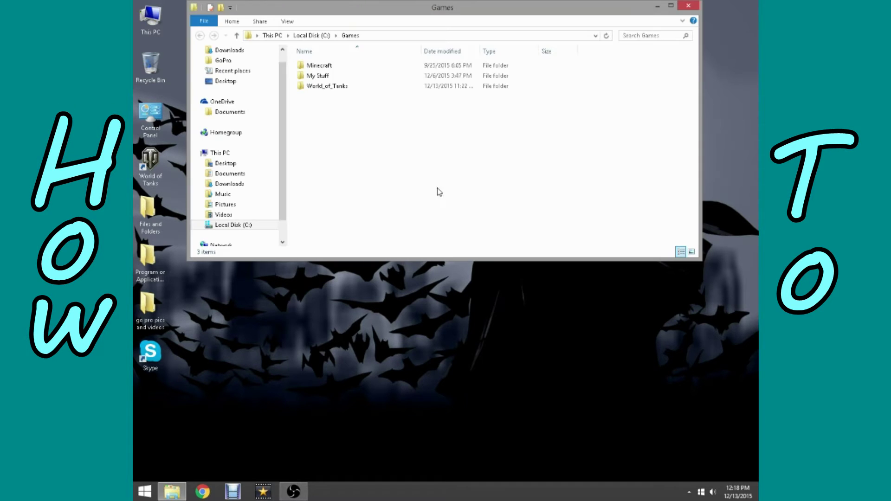
pyautogui.doubleClick(402, 66)
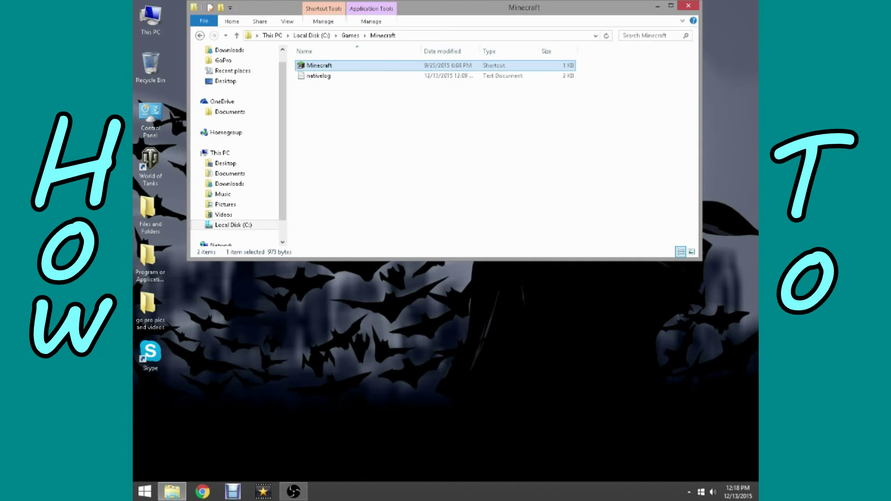
pyautogui.click(695, 9)
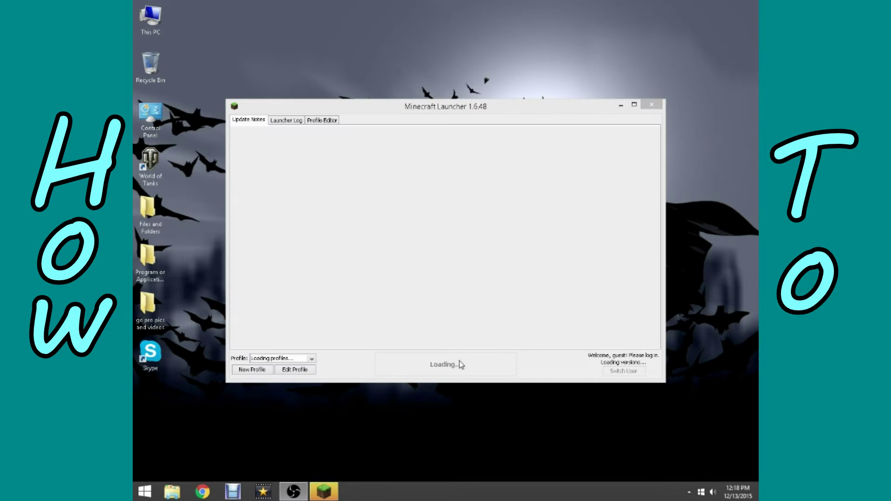
# Choose the Forge profile in the launcher and play Minecraft 1.8
pyautogui.click(287, 358)
pyautogui.click(269, 373)
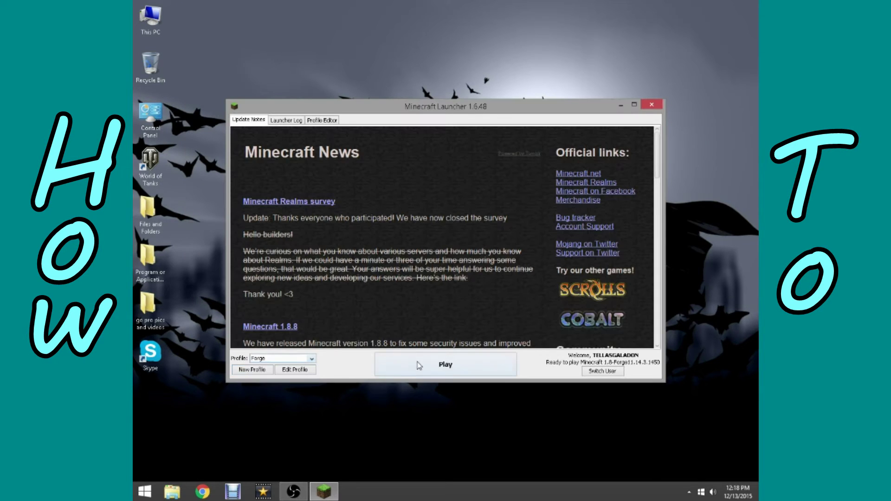
pyautogui.click(435, 370)
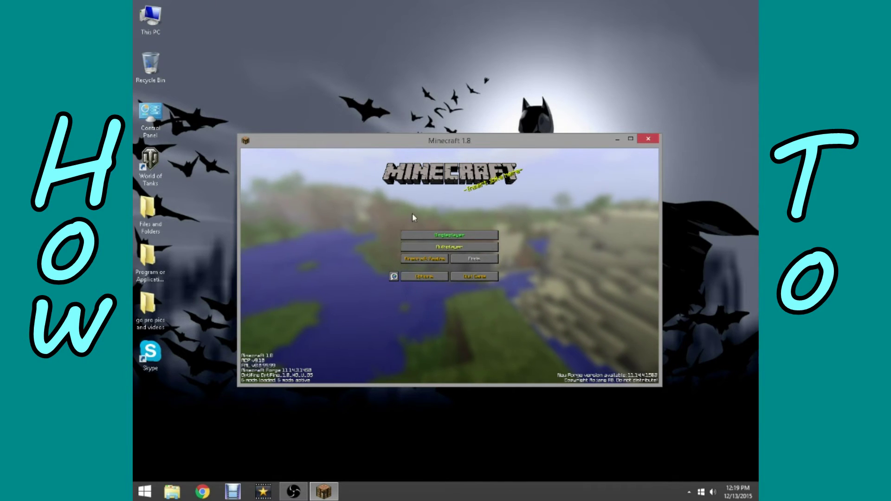
# Check the Mods list to confirm Damage Indicators is installed, then open Singleplayer
pyautogui.click(445, 235)
pyautogui.click(517, 376)
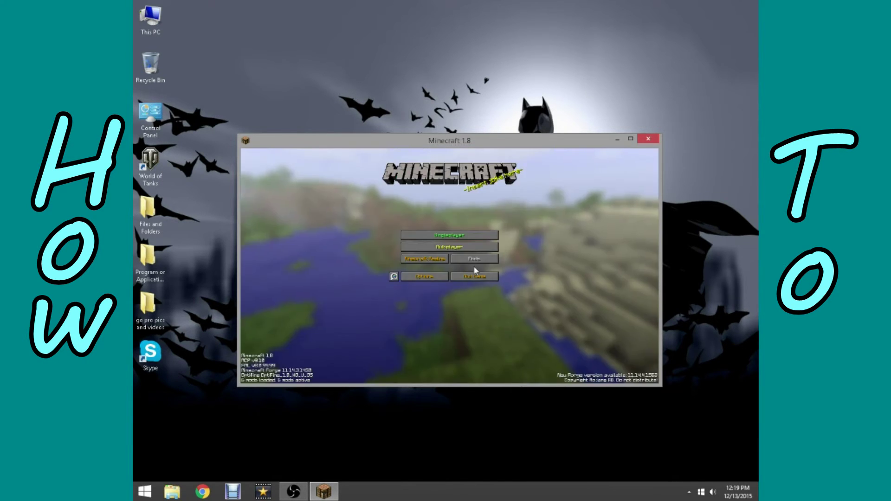
pyautogui.click(468, 260)
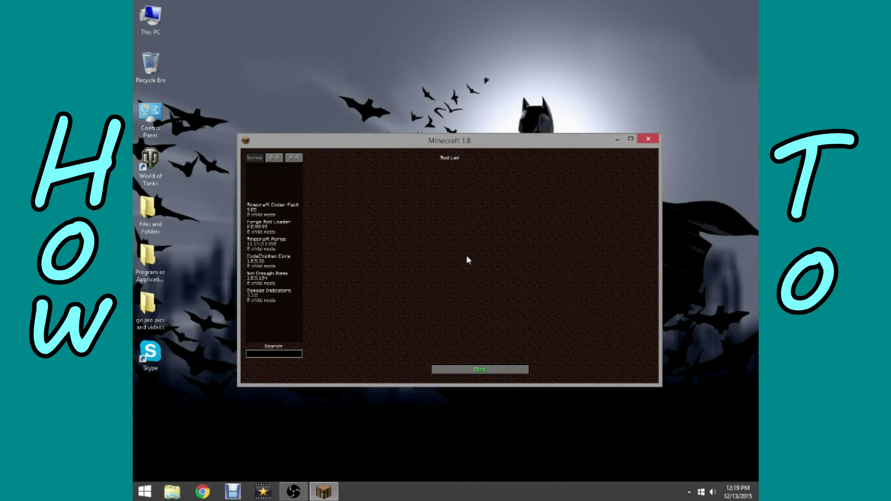
pyautogui.click(266, 206)
pyautogui.click(270, 232)
pyautogui.click(277, 261)
pyautogui.click(281, 278)
pyautogui.click(285, 302)
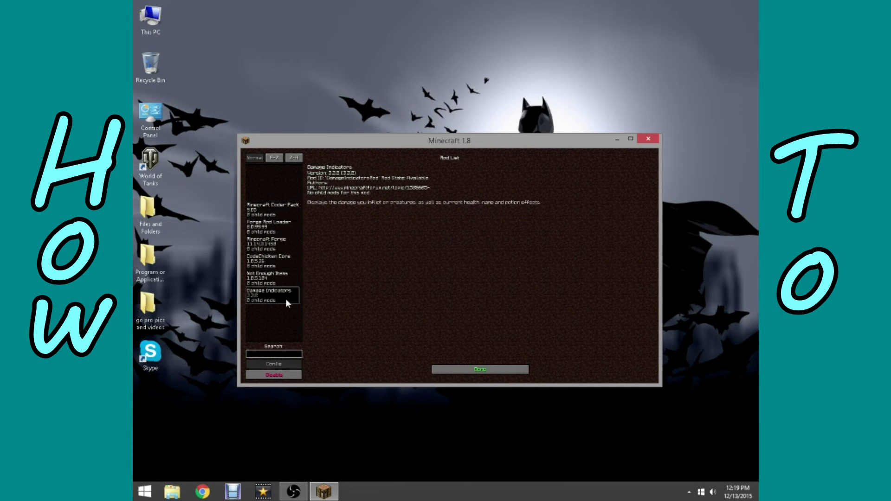
pyautogui.click(462, 370)
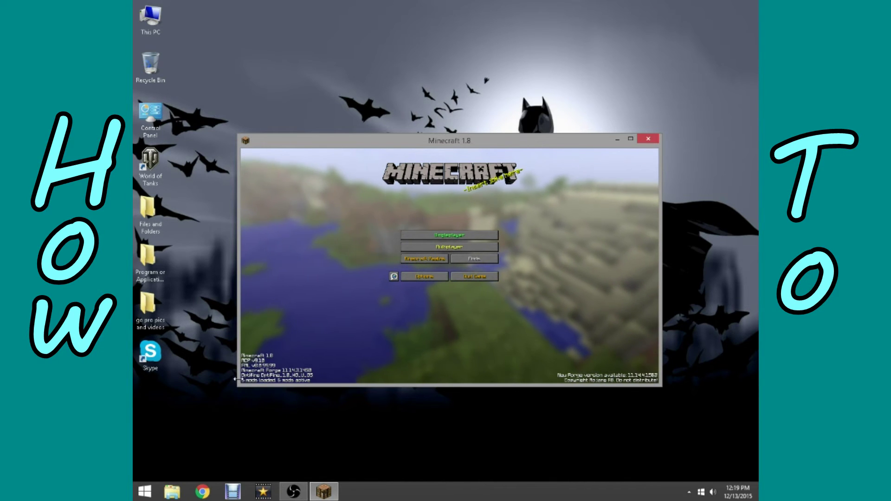
pyautogui.click(463, 235)
# Load the saved world, show the F3 debug overlay, and walk along the shore
pyautogui.doubleClick(444, 175)
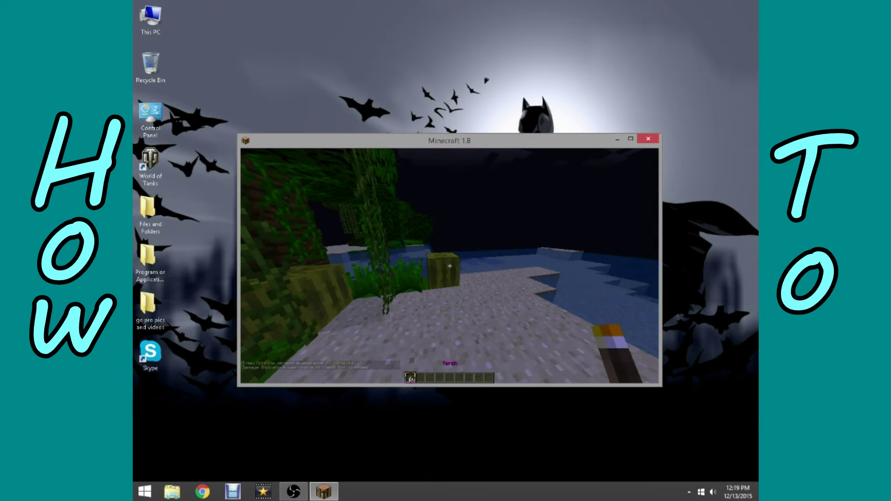
pyautogui.press('F3')
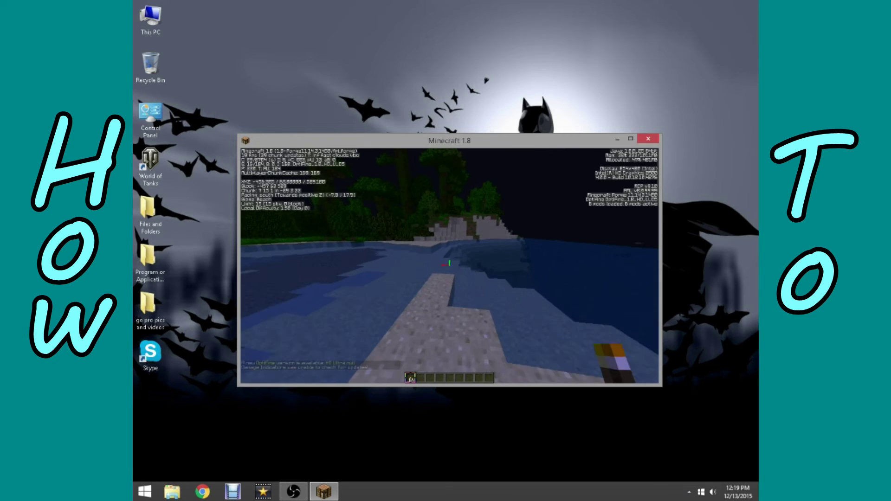
pyautogui.press('w')
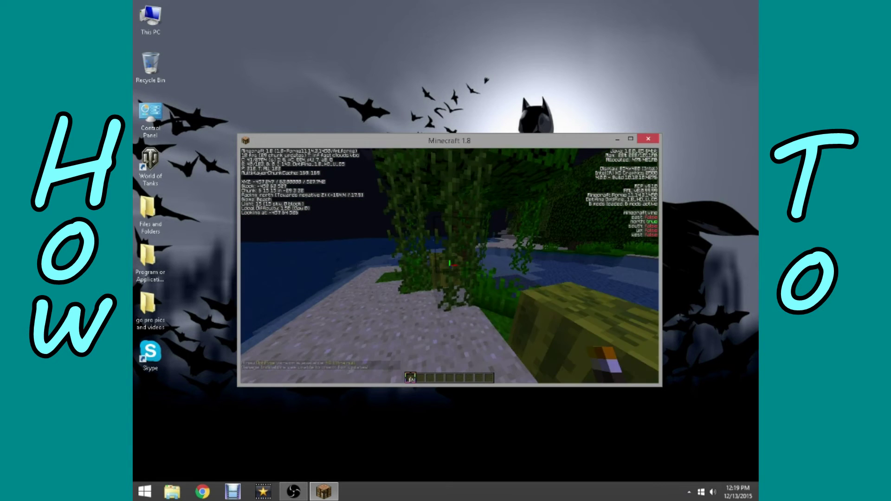
pyautogui.press('d')
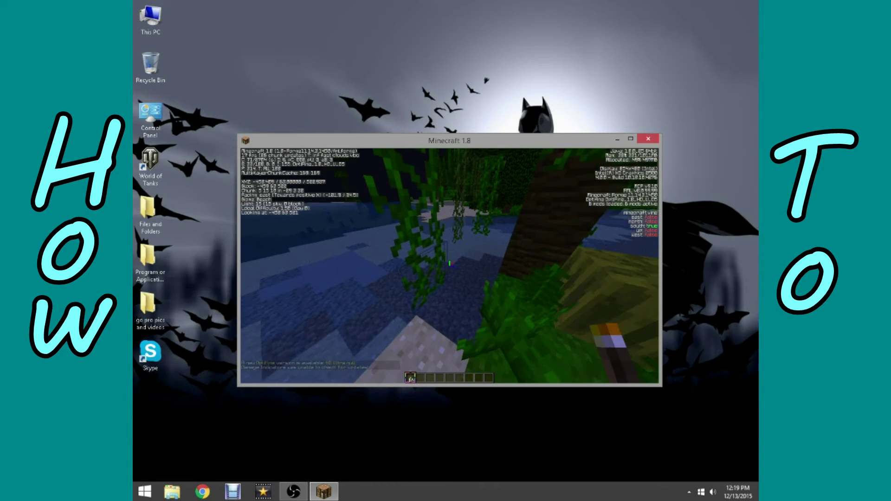
pyautogui.moveTo(449, 264)
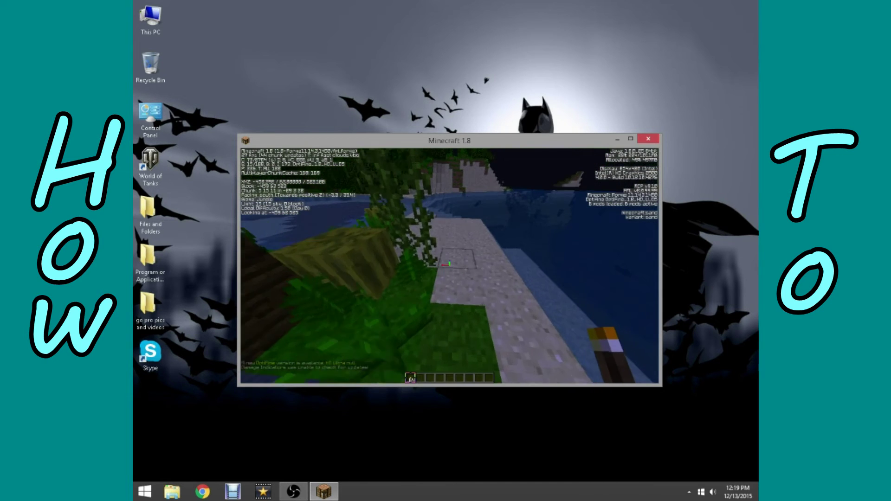
# Hide the debug overlay, look through Video Settings, and resume play
pyautogui.press('F3')
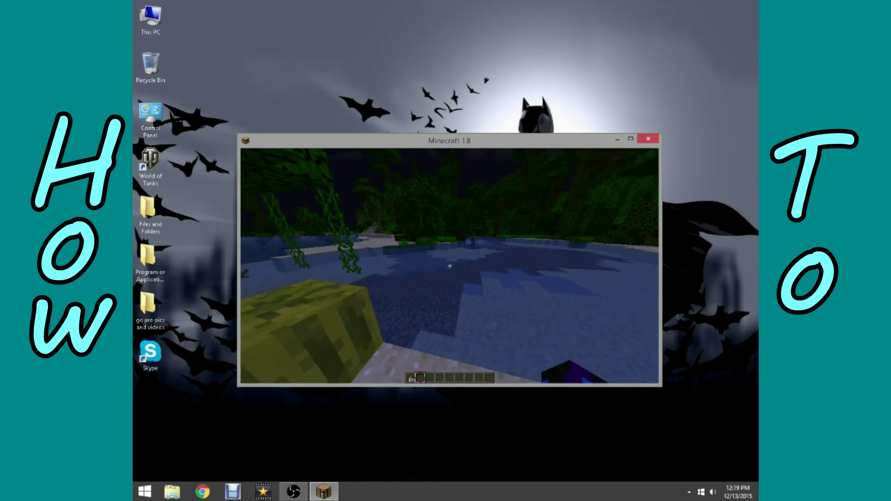
pyautogui.press('Escape')
pyautogui.click(428, 252)
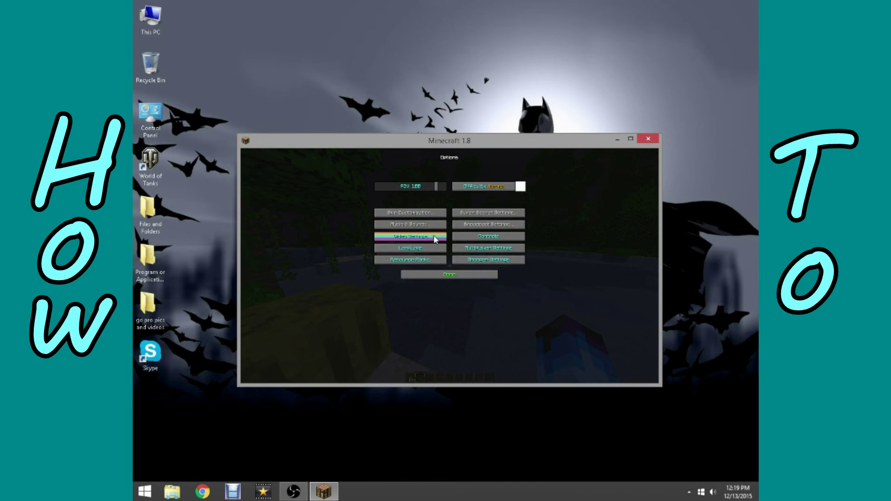
pyautogui.click(435, 239)
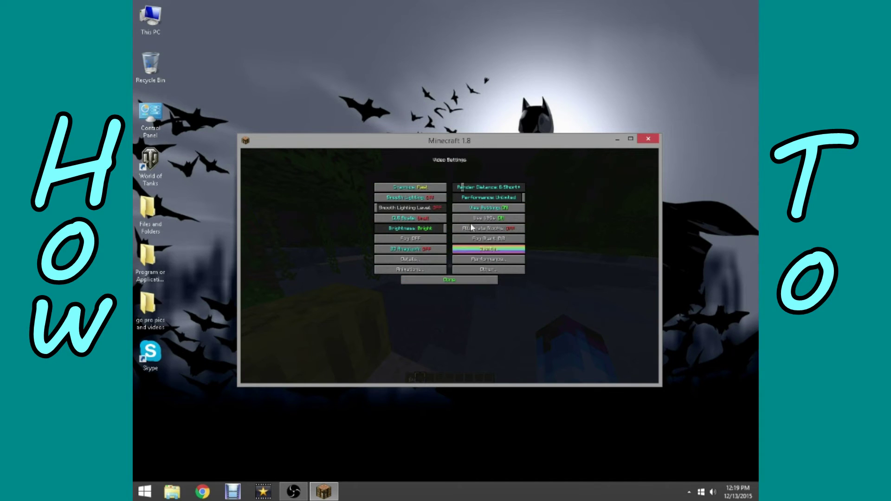
pyautogui.click(433, 281)
pyautogui.click(433, 278)
pyautogui.click(455, 217)
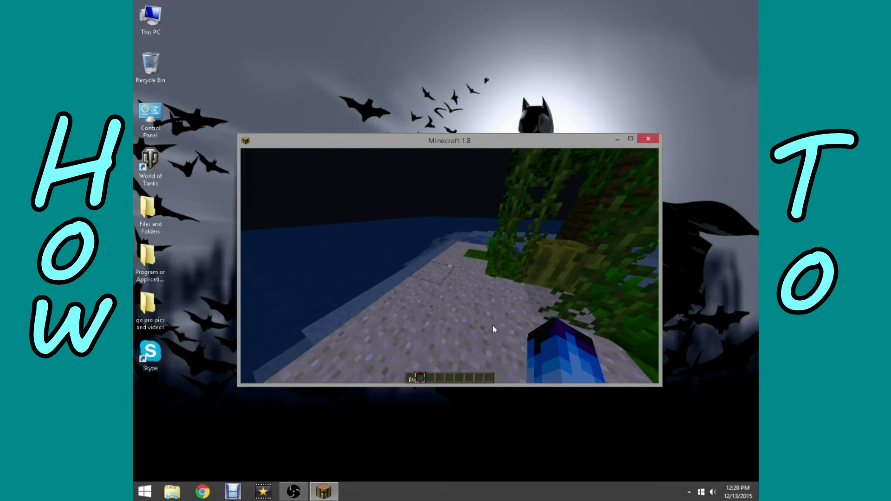
pyautogui.press('e')
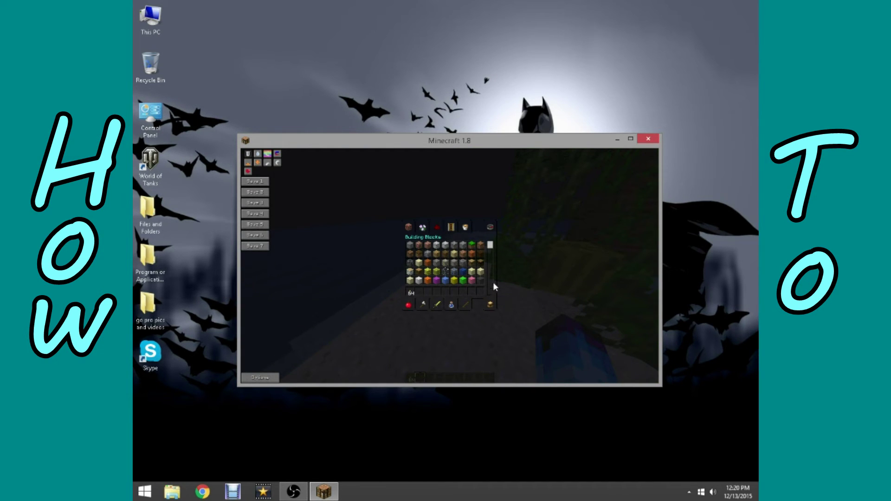
# Search 'Pig' in the creative inventory, put the pig spawn egg in the hotbar, and return to play
pyautogui.click(492, 226)
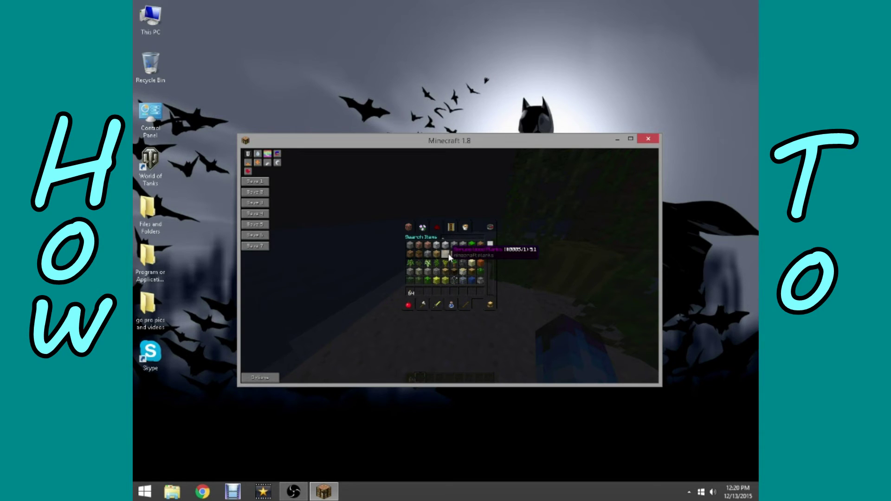
pyautogui.write('Pig')
pyautogui.click(419, 246)
pyautogui.click(418, 291)
pyautogui.write('a')
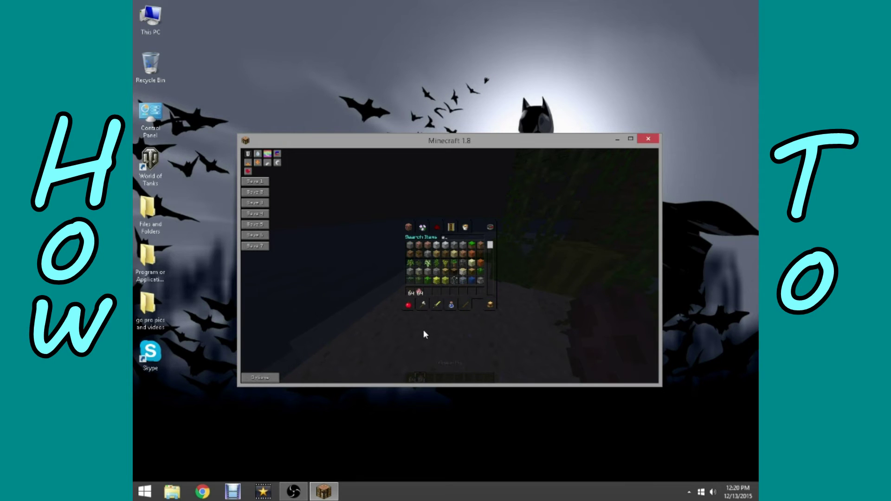
pyautogui.click(491, 304)
pyautogui.press('e')
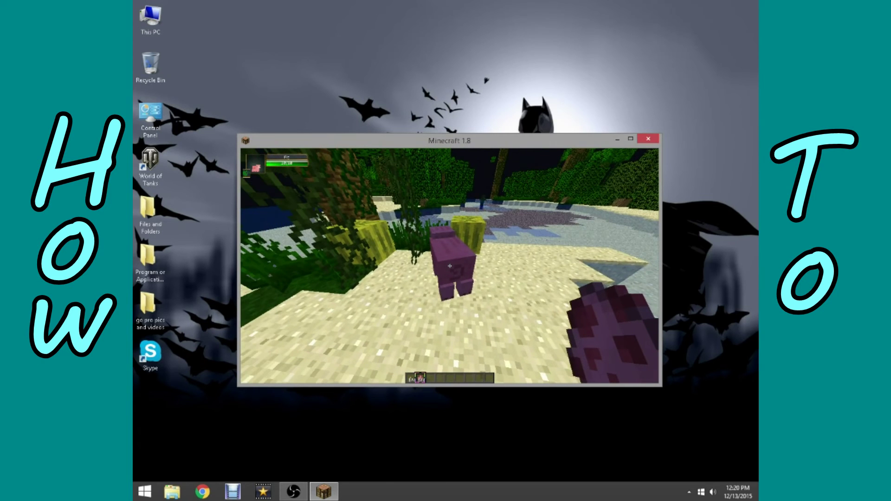
pyautogui.press('Escape')
pyautogui.press('Escape')
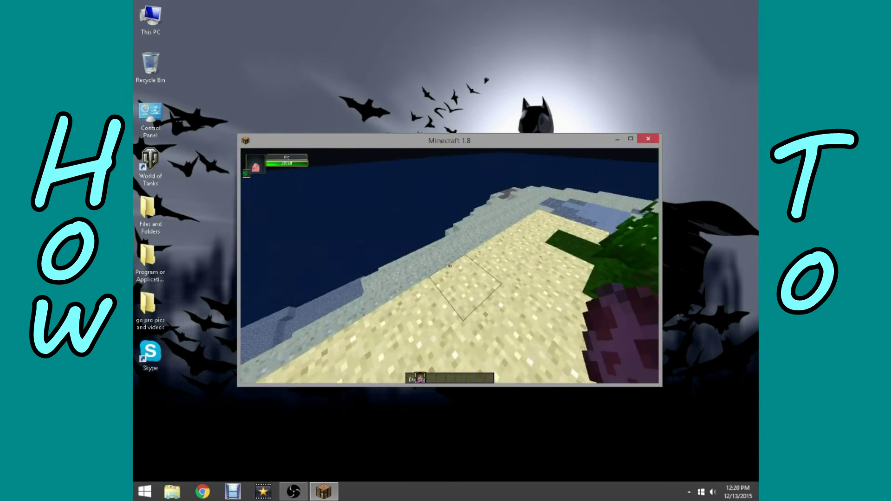
# Enlarge the Damage Indicators HUD scale and reposition it near the top-left corner
pyautogui.press('p')
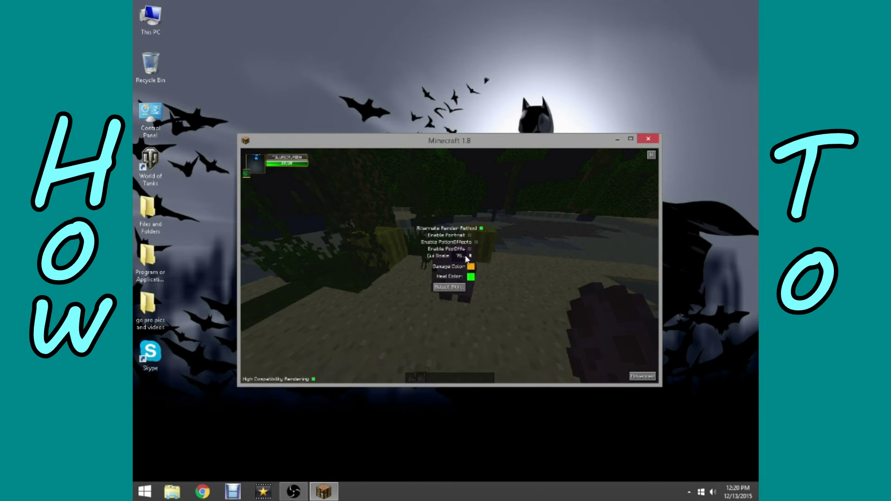
pyautogui.click(466, 256)
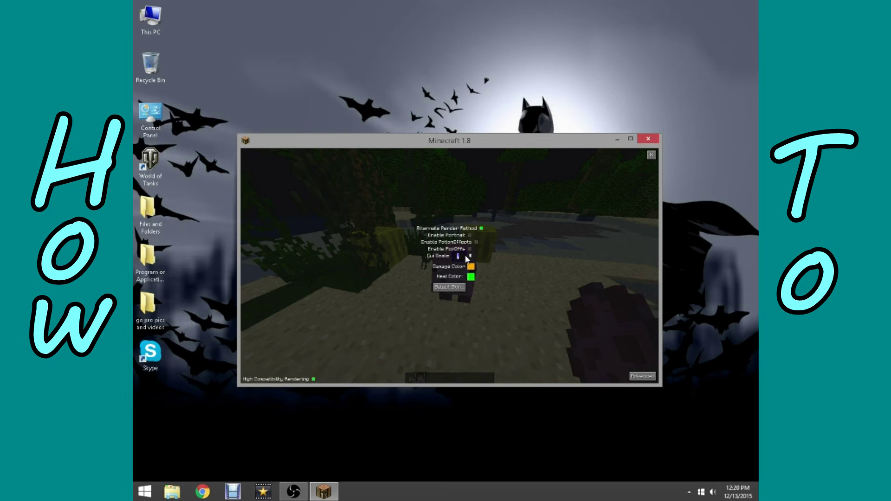
pyautogui.click(466, 256)
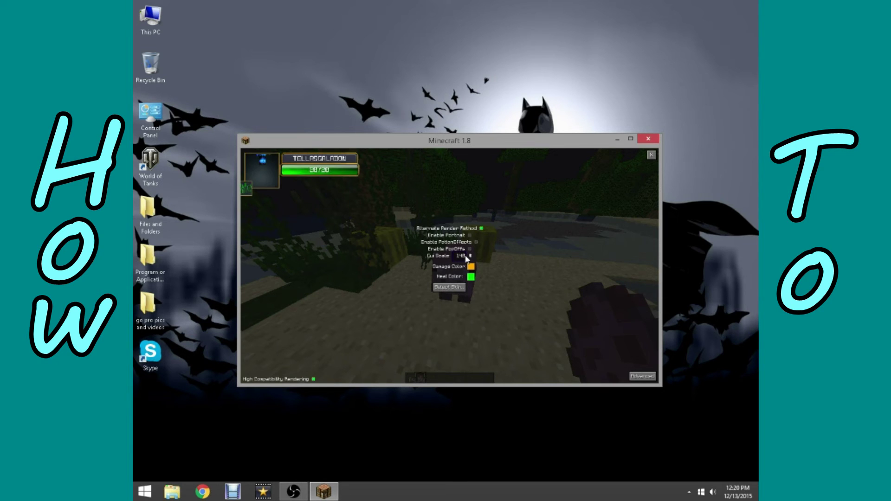
pyautogui.moveTo(248, 156)
pyautogui.mouseDown()
pyautogui.moveTo(298, 157)
pyautogui.moveTo(261, 156)
pyautogui.mouseUp()
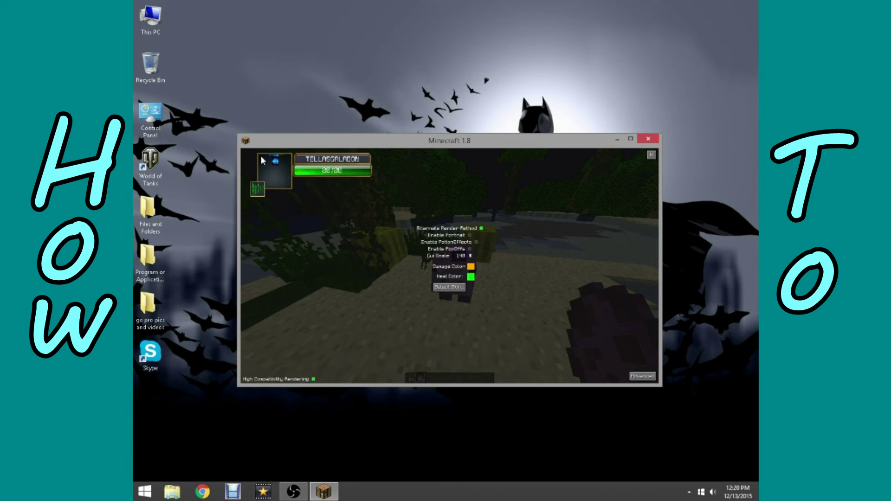
# Set the Damage Color to red and close the Damage Indicators settings
pyautogui.click(472, 269)
pyautogui.click(510, 252)
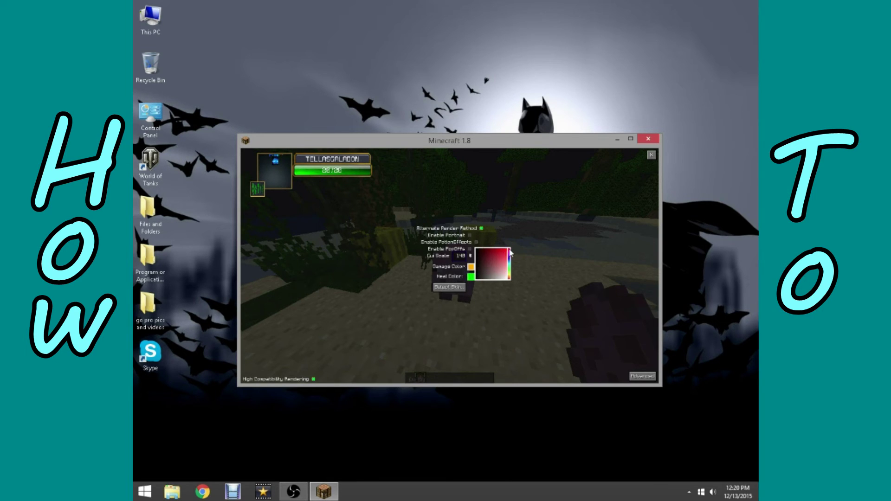
pyautogui.click(507, 250)
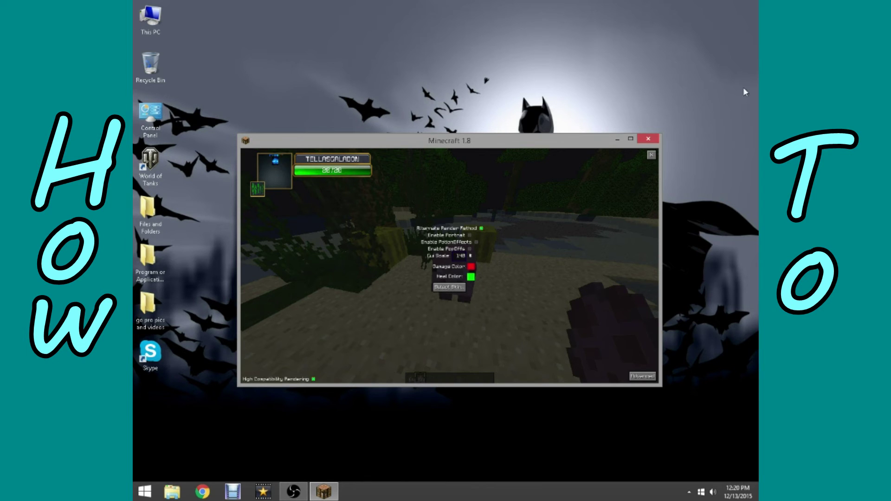
pyautogui.click(652, 157)
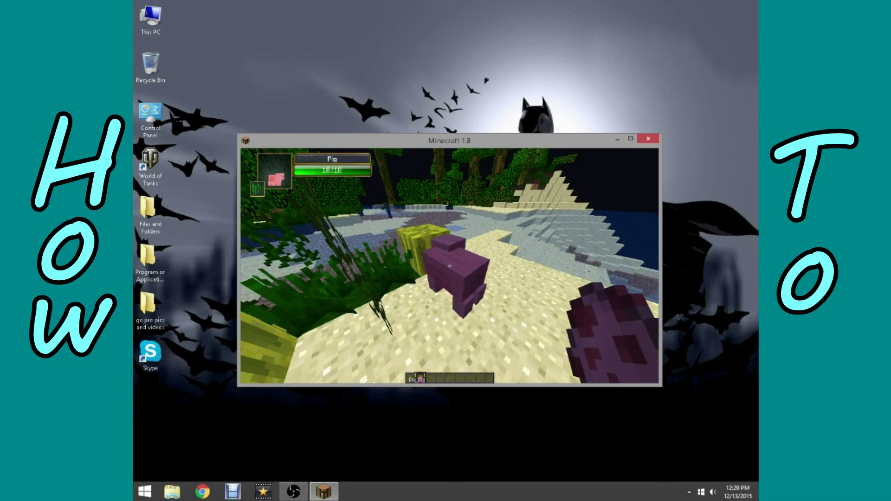
# Hit the pig so its Damage Indicators health bar drops to 8/10
pyautogui.click(450, 266)
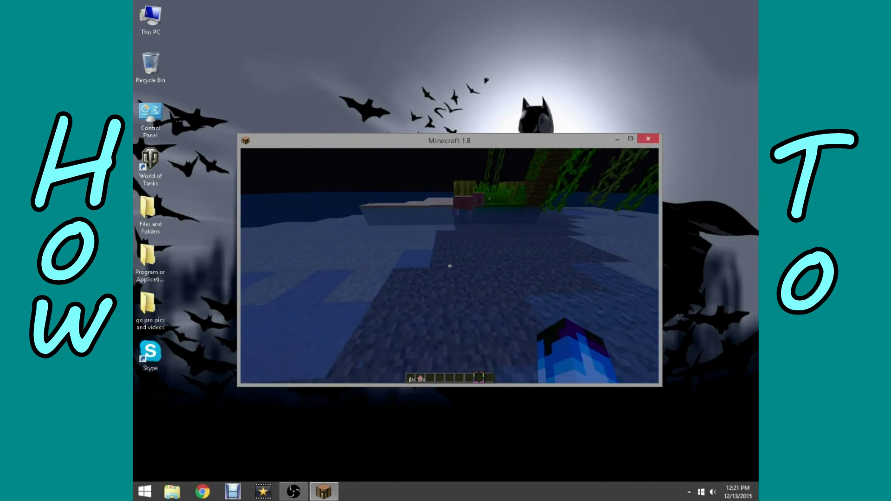
# Switch to the front-facing third-person view and briefly toggle the inventory
pyautogui.press('F1')
pyautogui.press('F5')
pyautogui.press('F5')
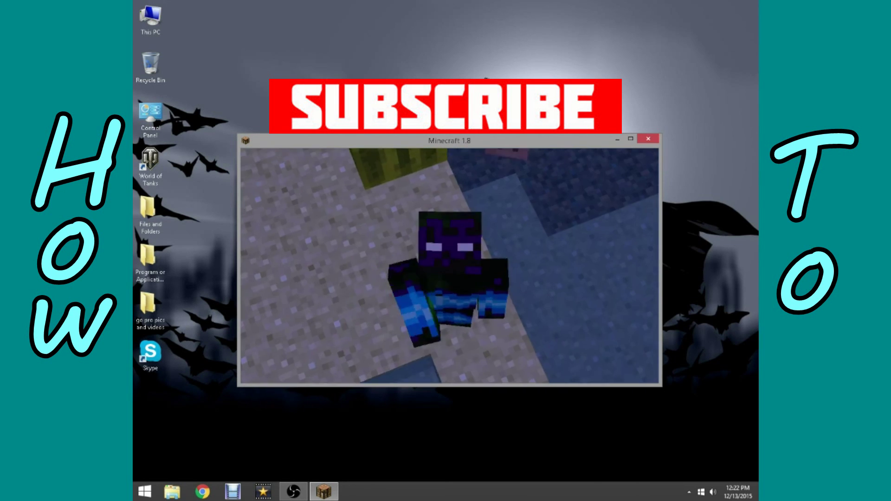
pyautogui.press('e')
pyautogui.press('e')
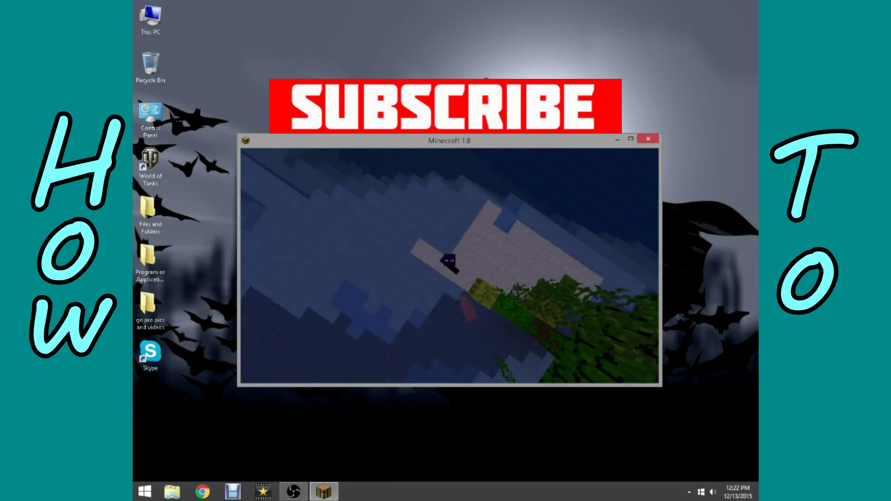
pyautogui.press('e')
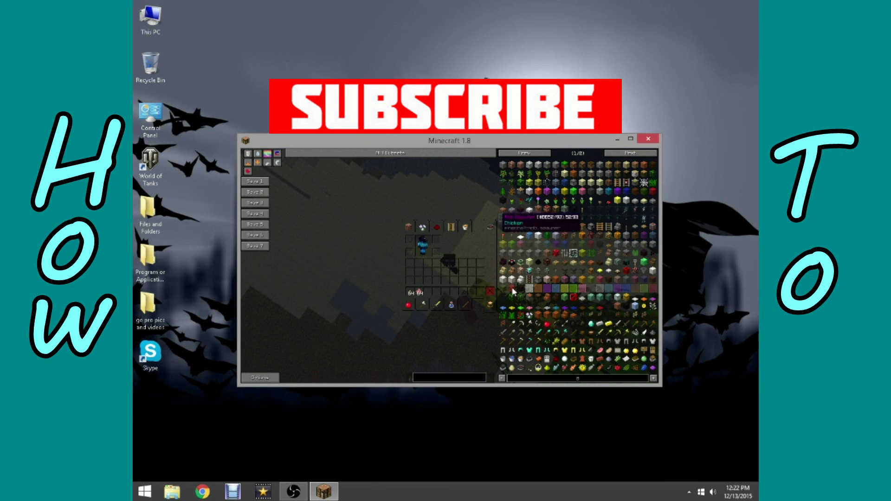
pyautogui.press('e')
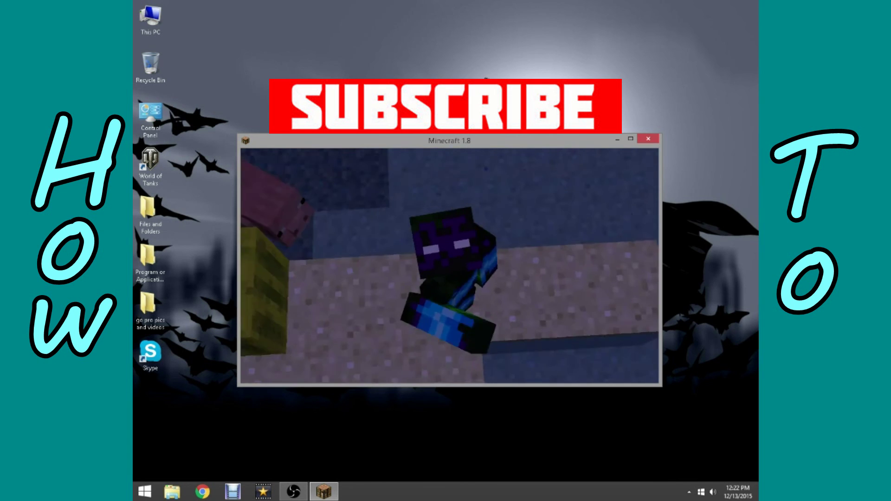